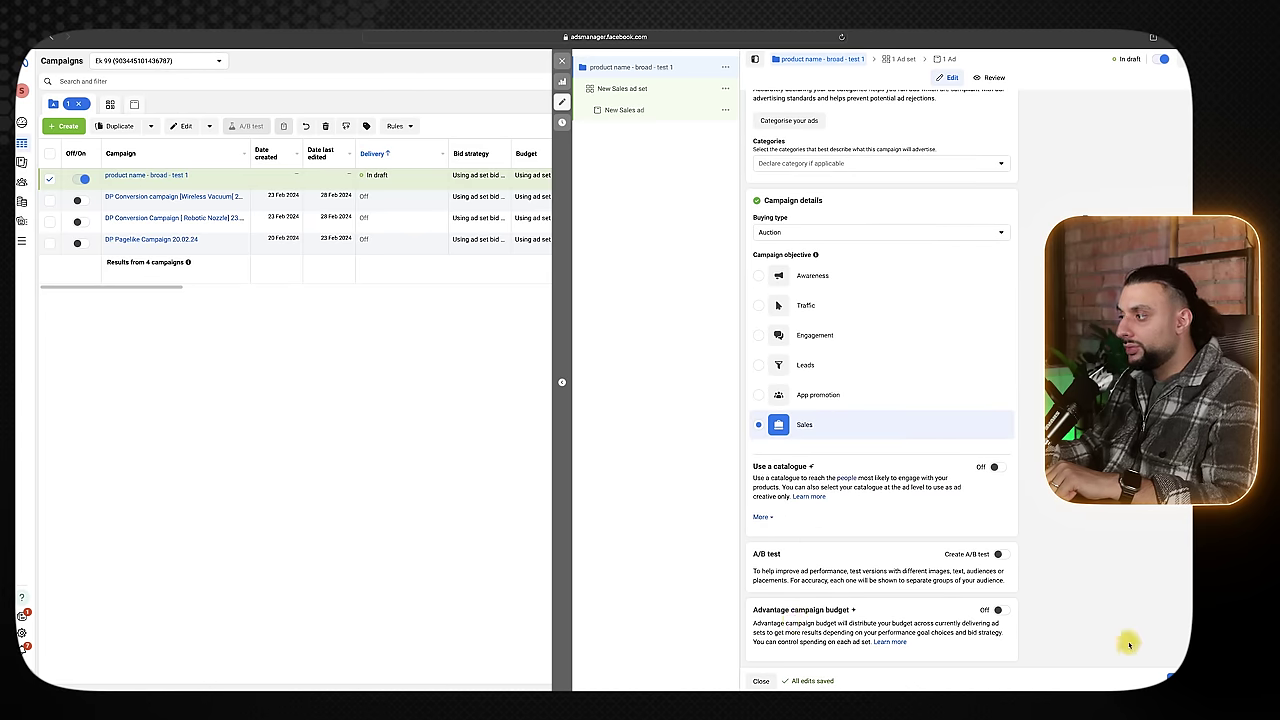
Continue to the new ad set and choose Purchase as its conversion event.
left_click(1168, 680)
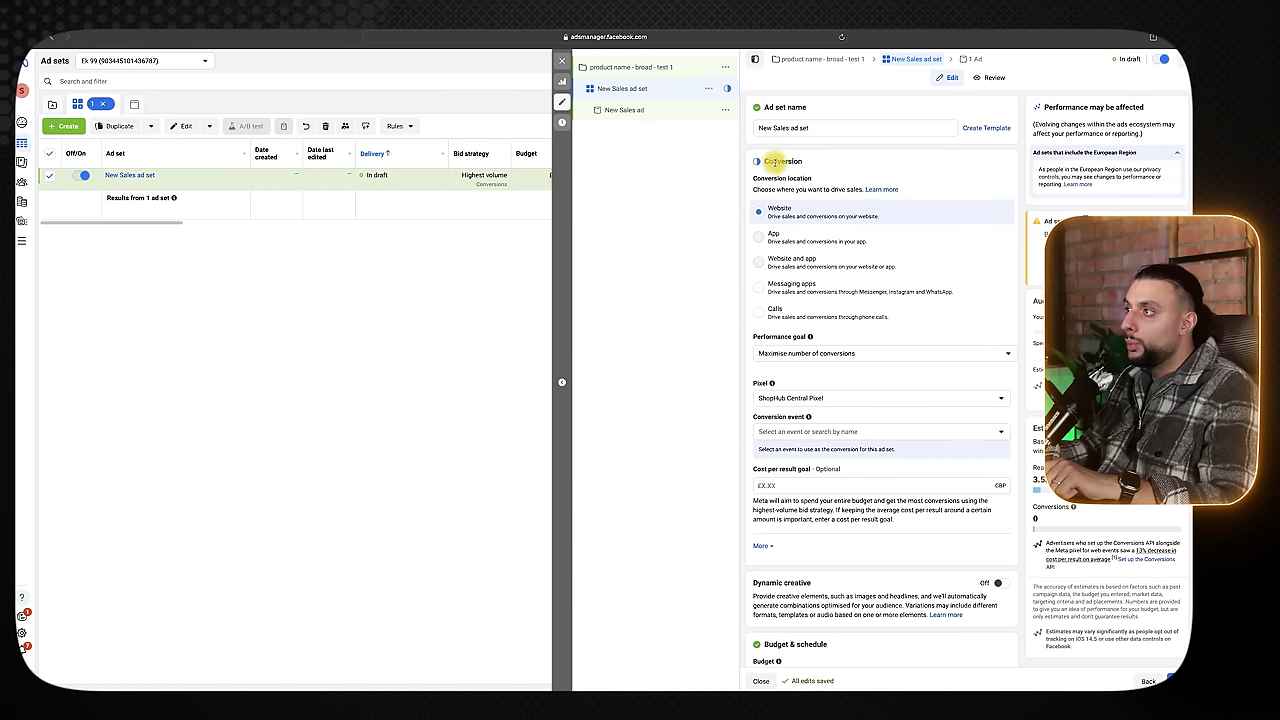
scroll(820, 215, "down", 3)
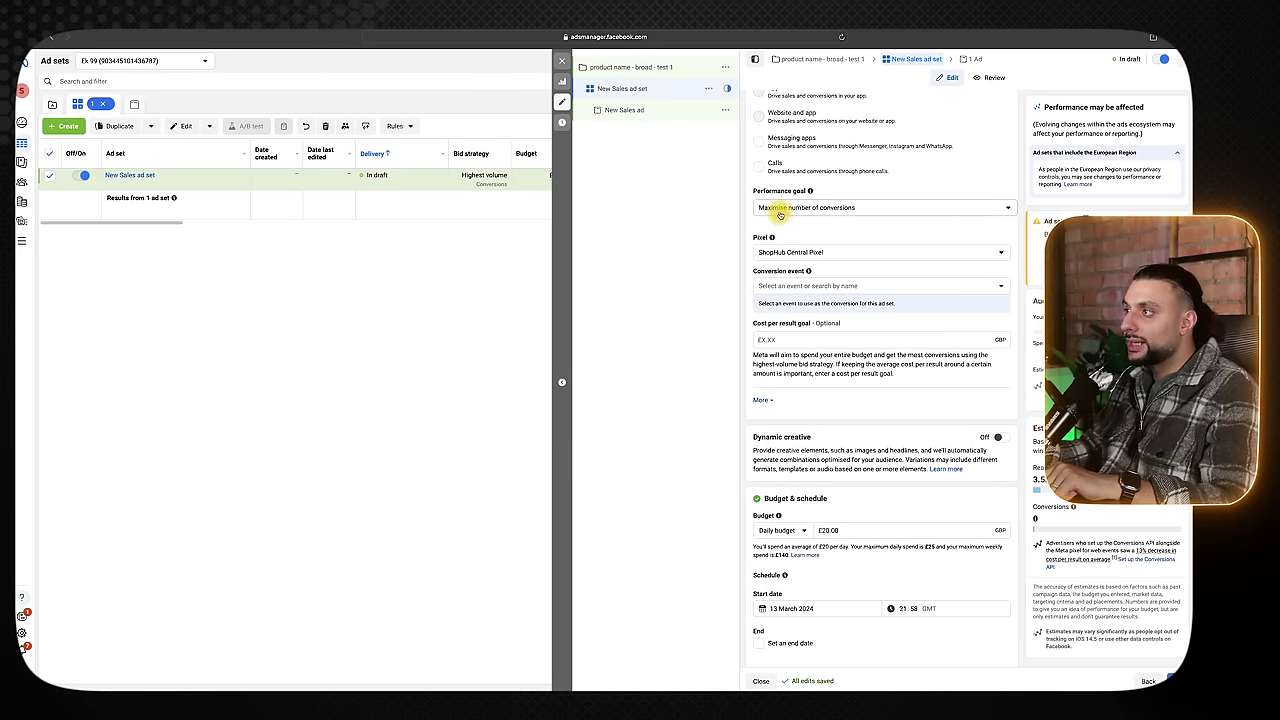
scroll(864, 216, "down", 1)
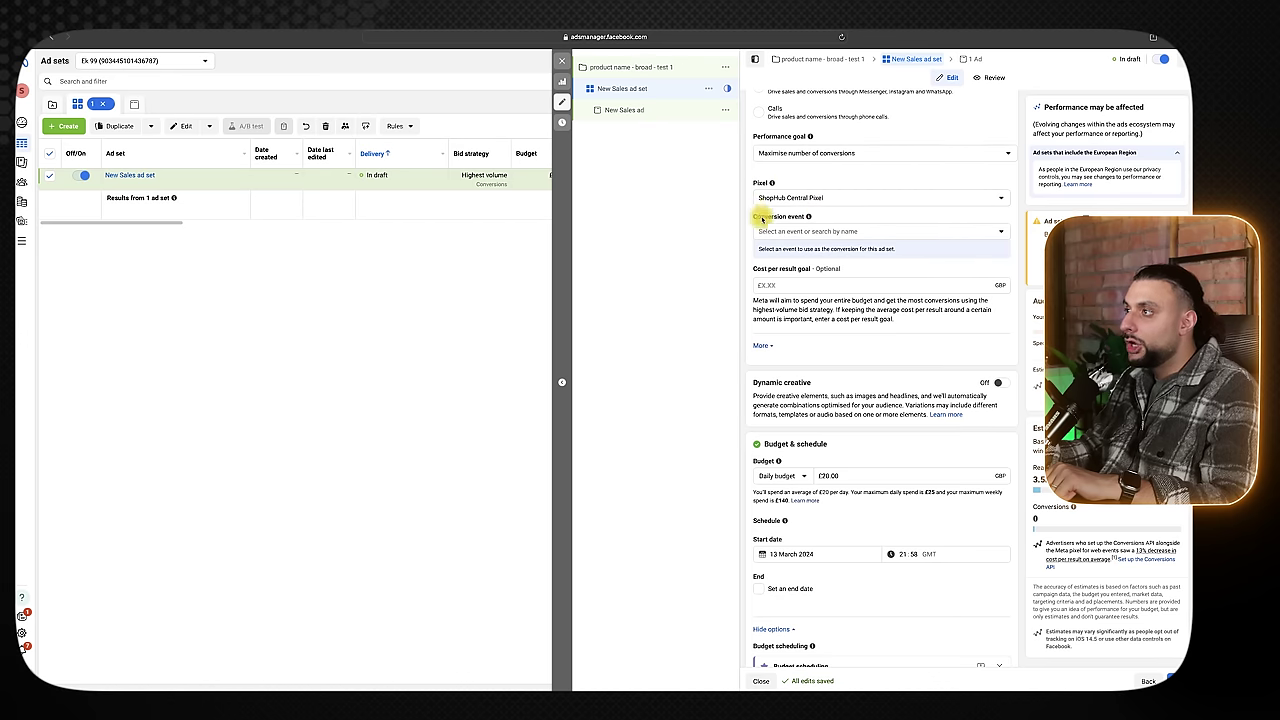
scroll(762, 217, "up", 3)
left_click(800, 382)
scroll(806, 486, "down", 3)
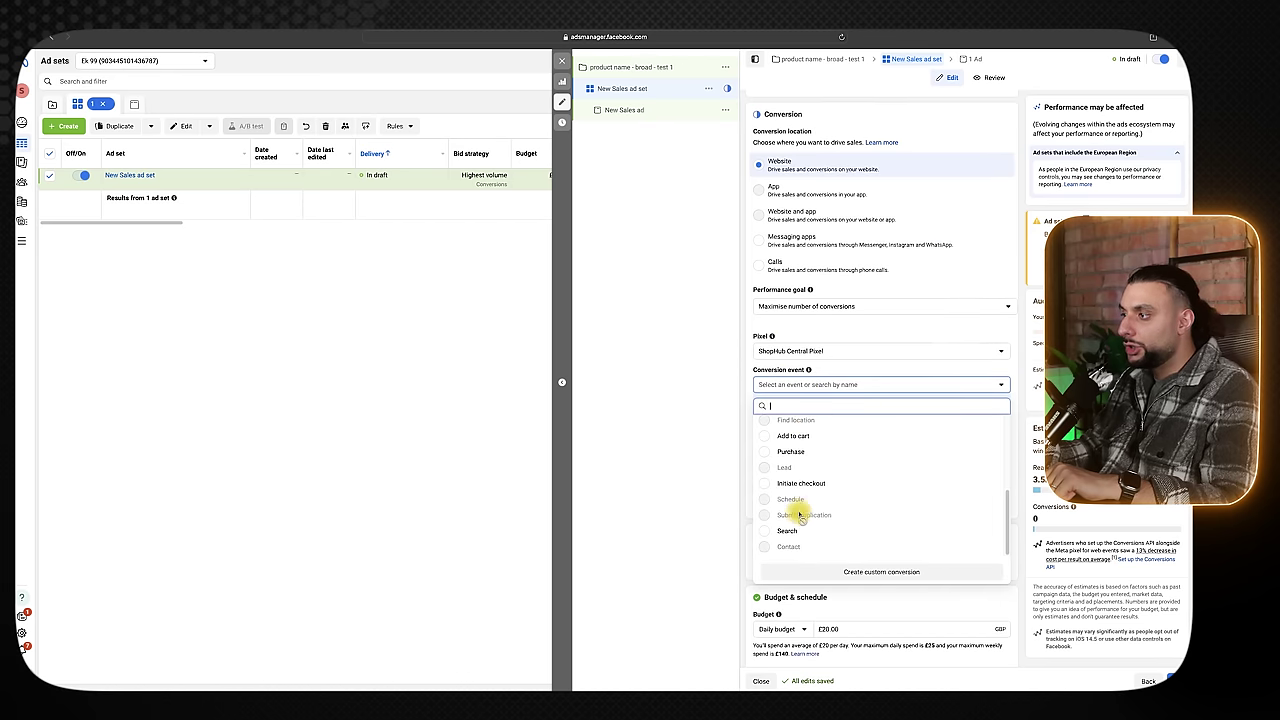
left_click(790, 451)
Set the ad set's daily budget to £10 and its start to 14 March 2024 at 00:00.
scroll(775, 413, "down", 4)
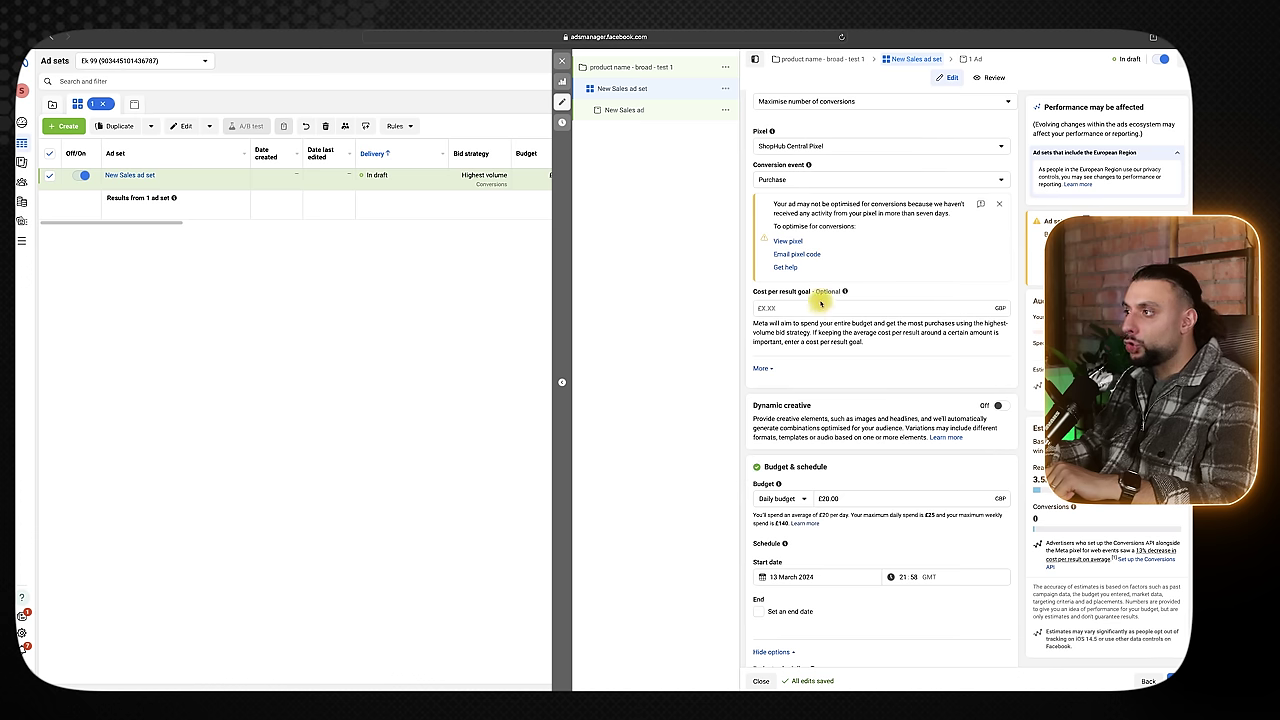
scroll(826, 338, "down", 2)
scroll(824, 320, "up", 1)
scroll(826, 345, "down", 4)
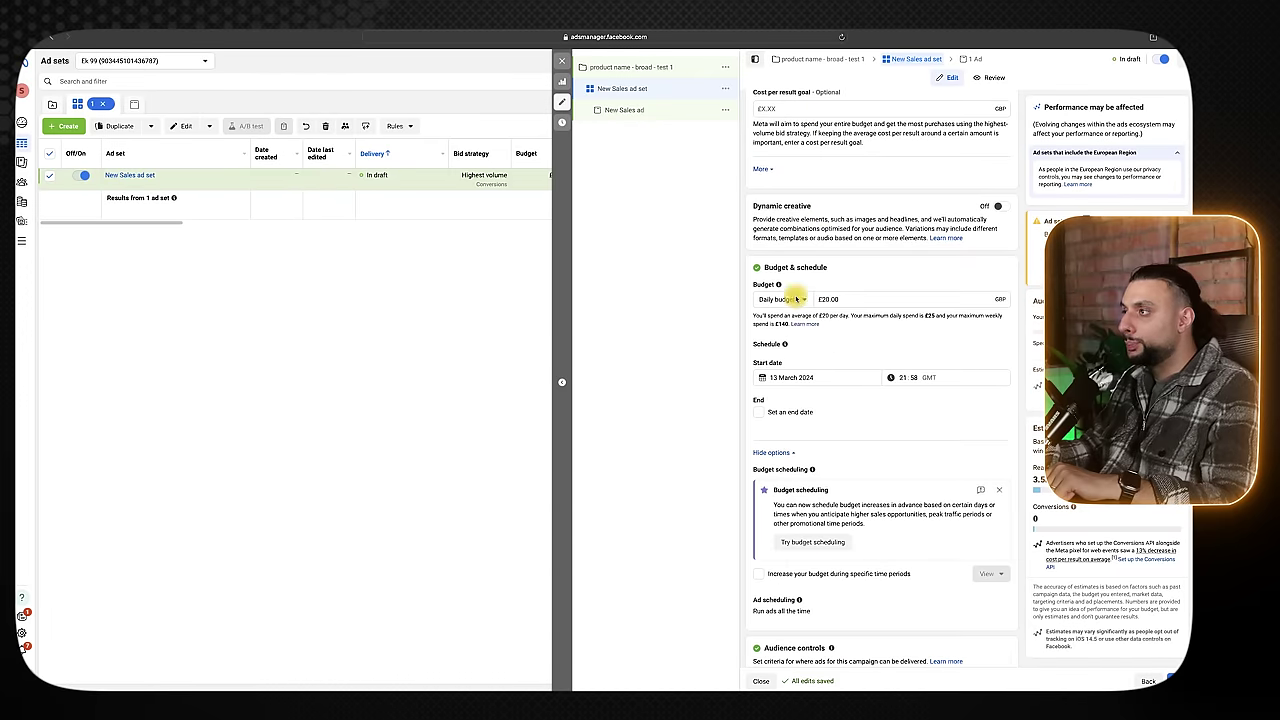
scroll(829, 331, "down", 1)
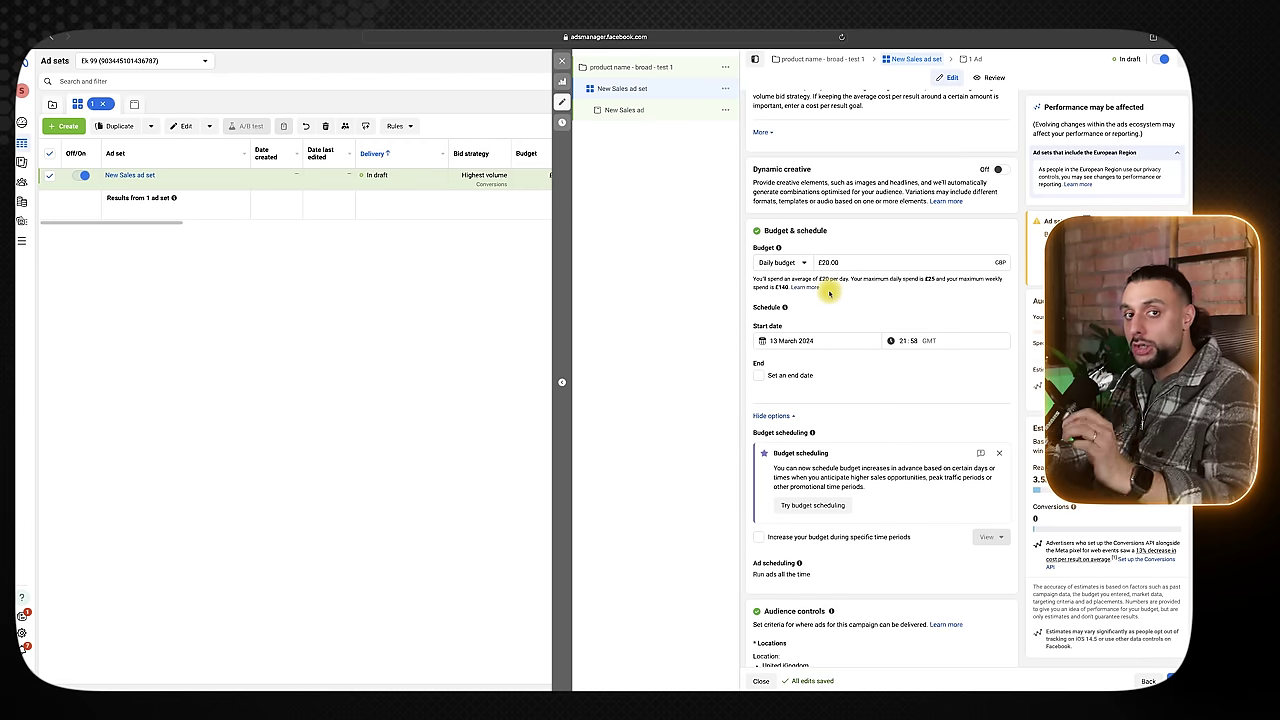
left_click(817, 262)
type("10")
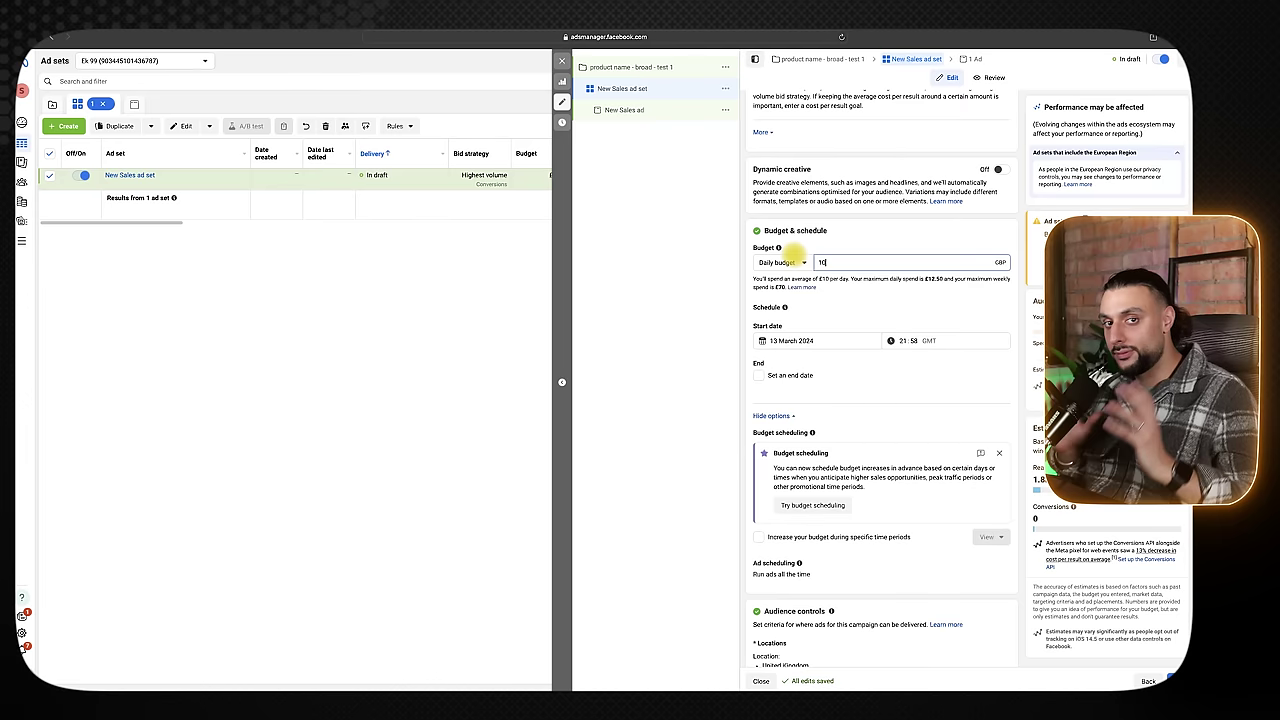
left_click(790, 250)
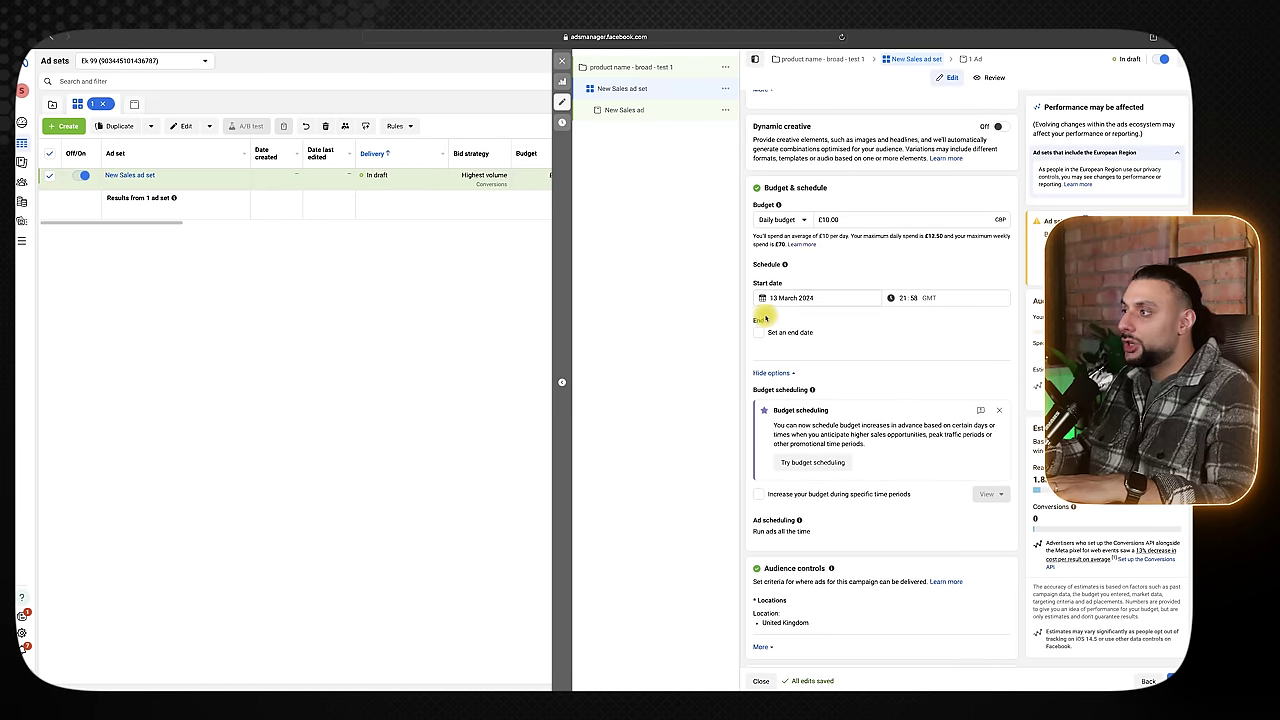
left_click(797, 297)
left_click(837, 376)
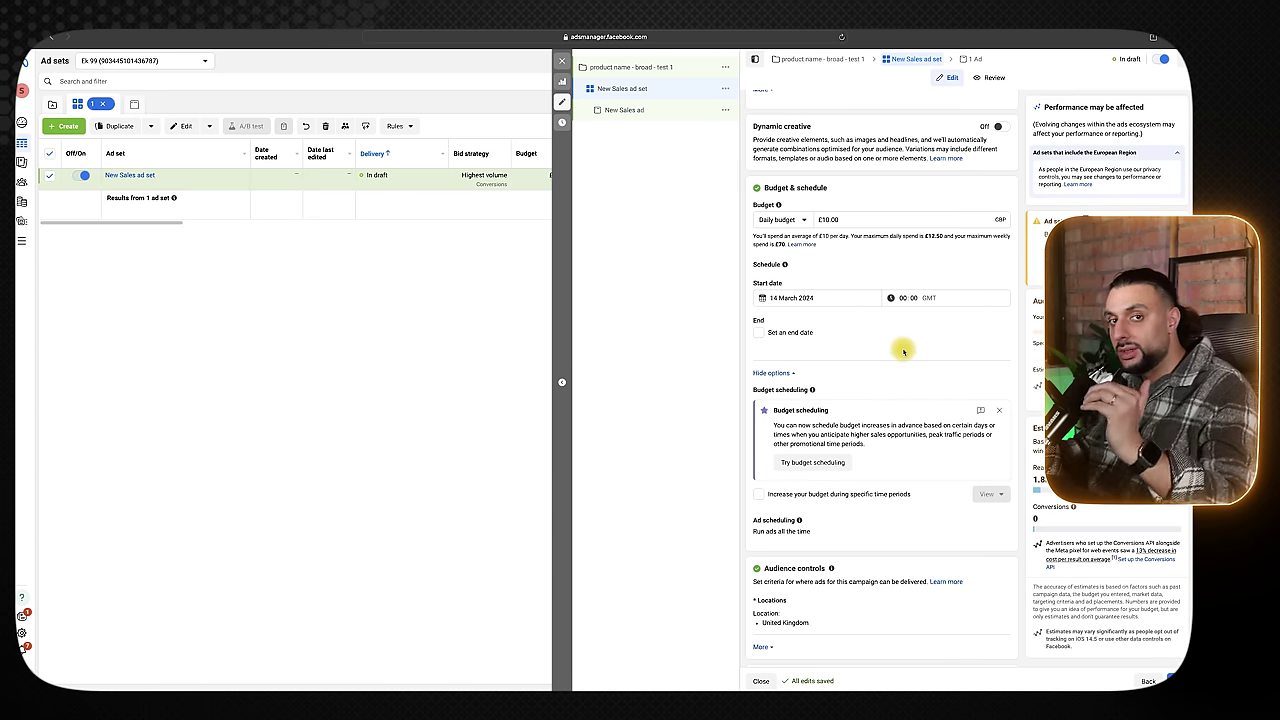
Set the audience locations to United Kingdom, United States, Canada, Australia, Germany, France, Norway, Sweden and Ireland.
scroll(903, 350, "down", 2)
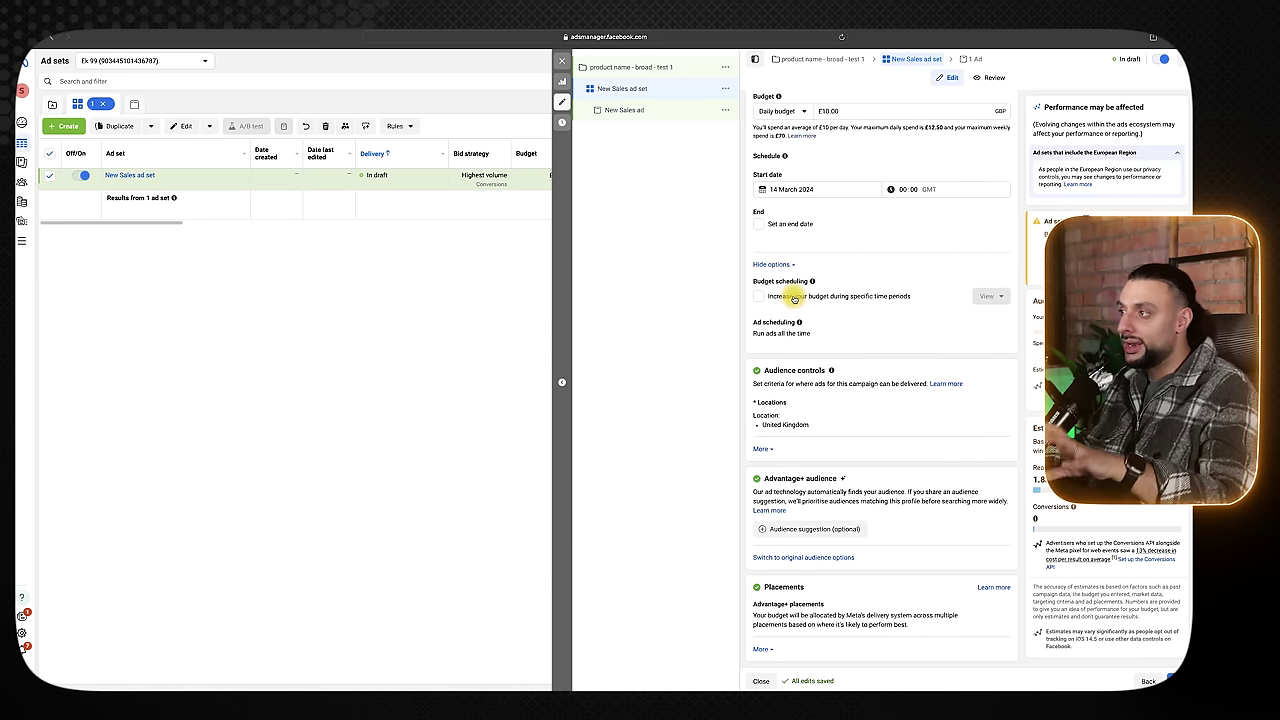
left_click(922, 378)
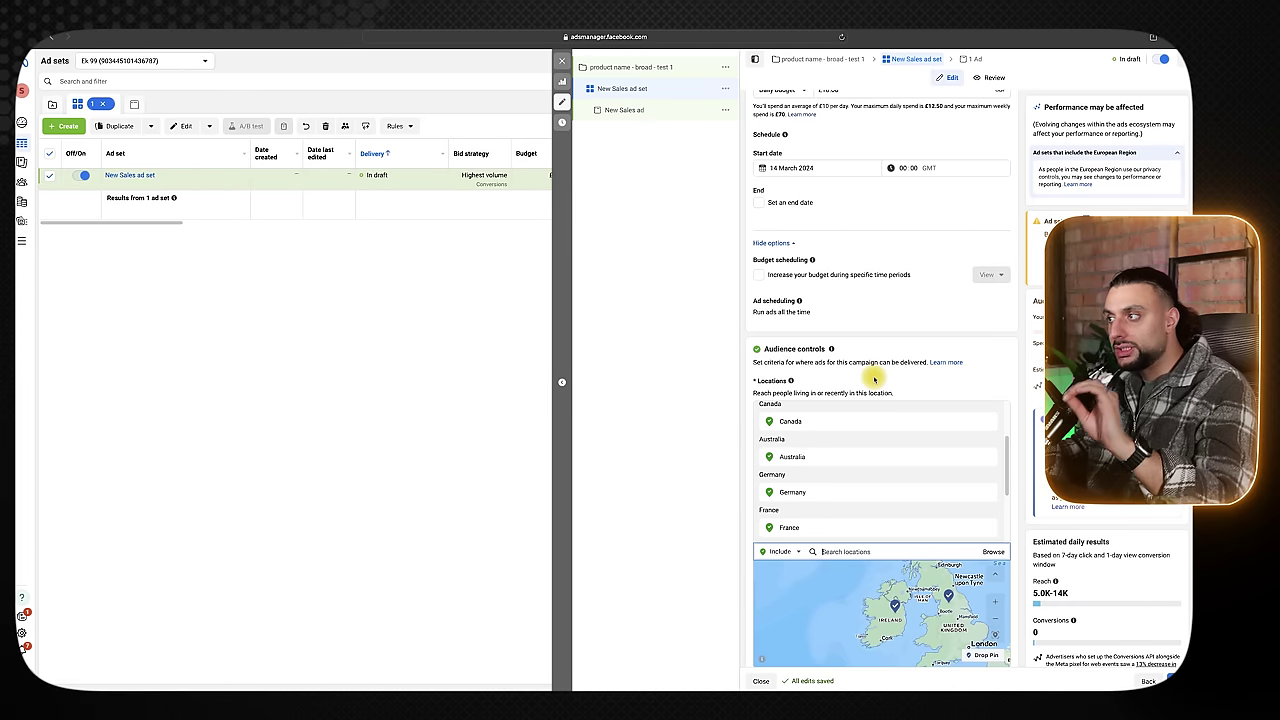
scroll(930, 420, "up", 2)
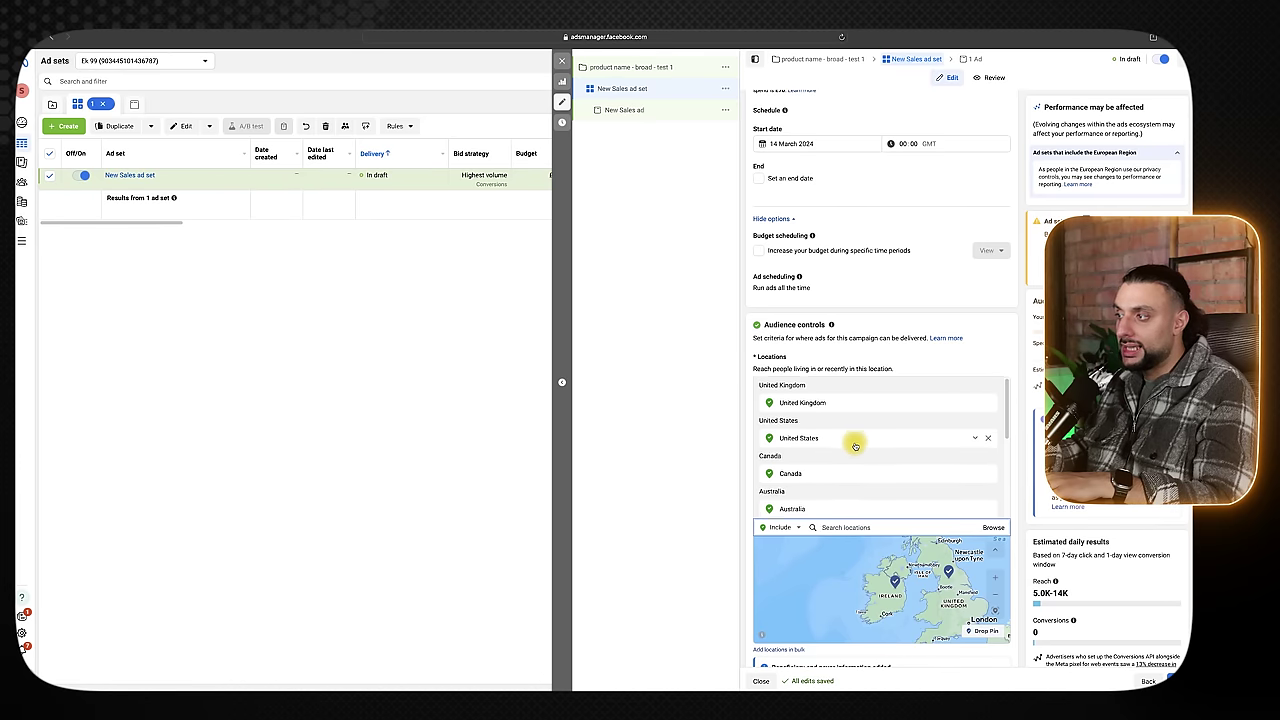
scroll(855, 446, "down", 4)
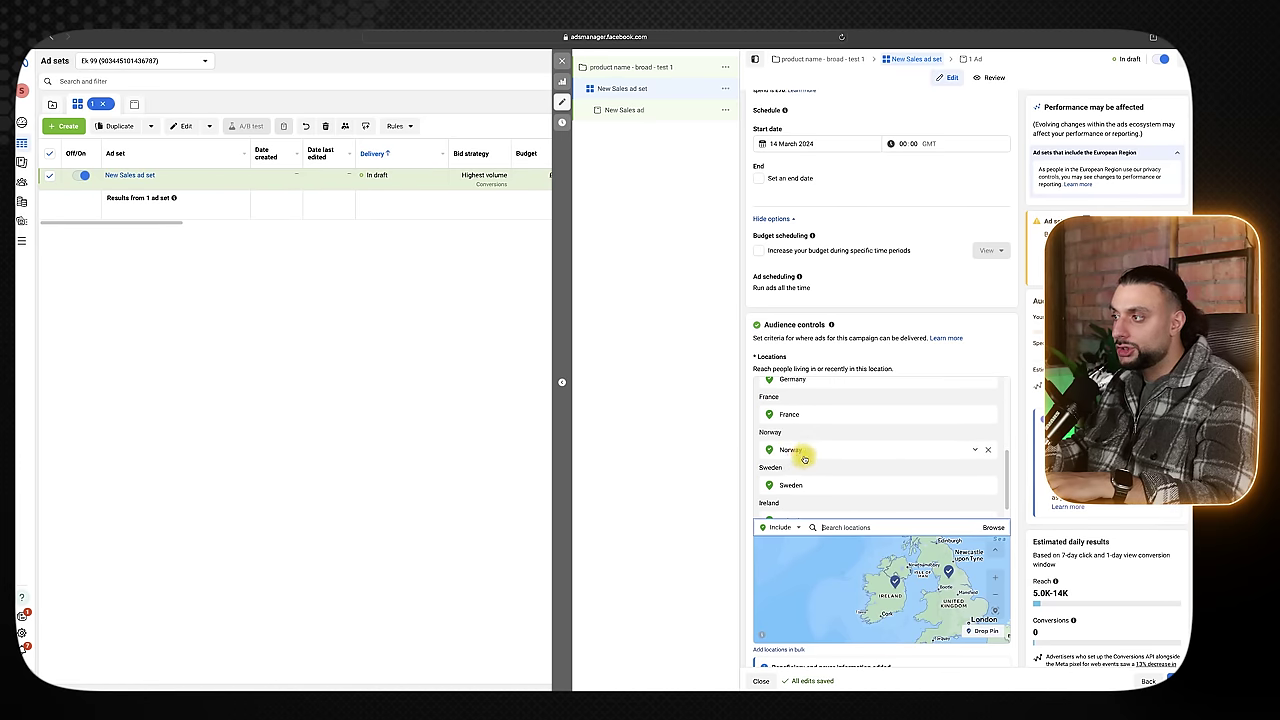
scroll(808, 451, "down", 1)
scroll(857, 463, "down", 2)
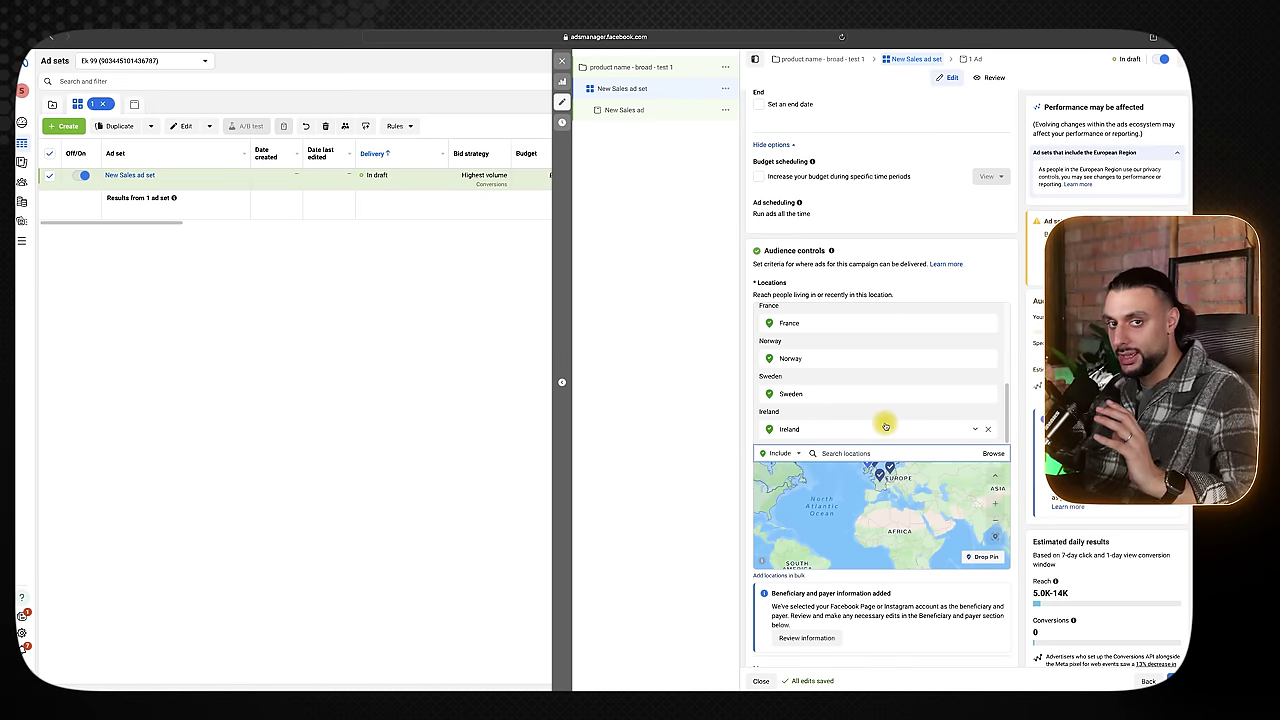
scroll(870, 410, "up", 1)
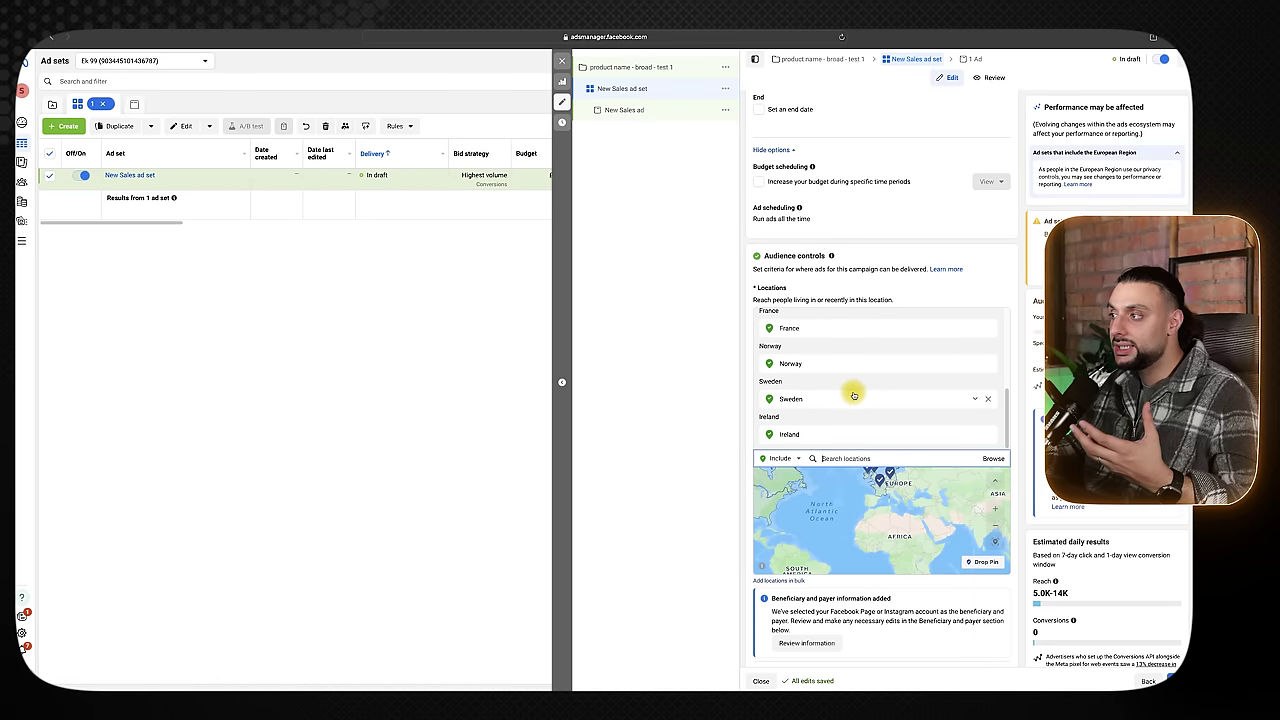
scroll(852, 392, "up", 4)
scroll(852, 392, "down", 6)
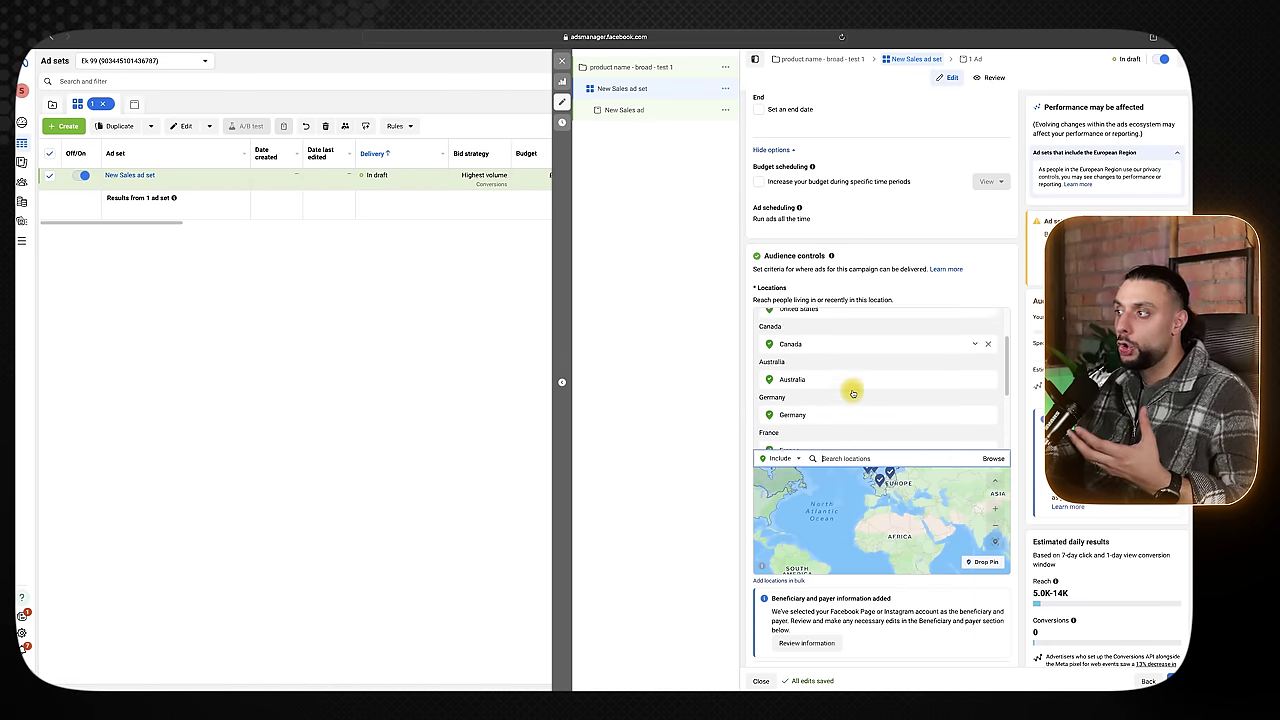
Set the minimum age to 21 and add the Association football (Soccer) interest to the Advantage+ audience's detailed targeting.
scroll(850, 390, "down", 5)
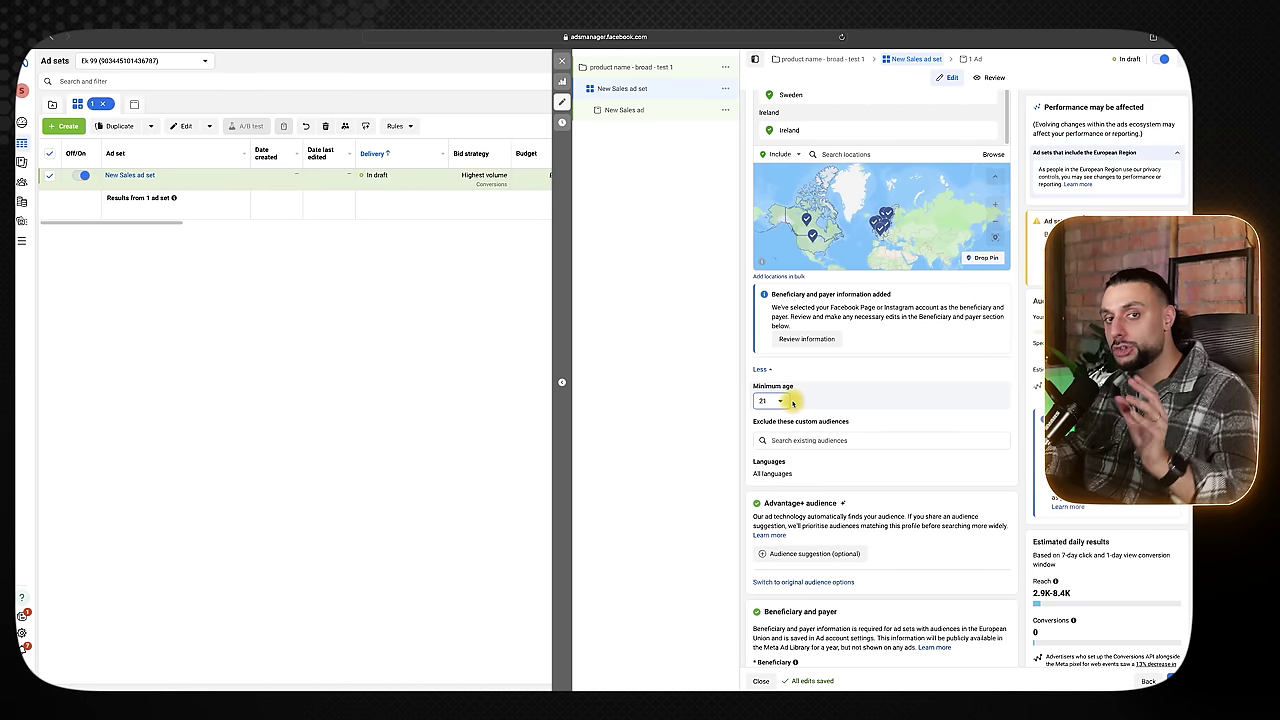
scroll(795, 400, "down", 3)
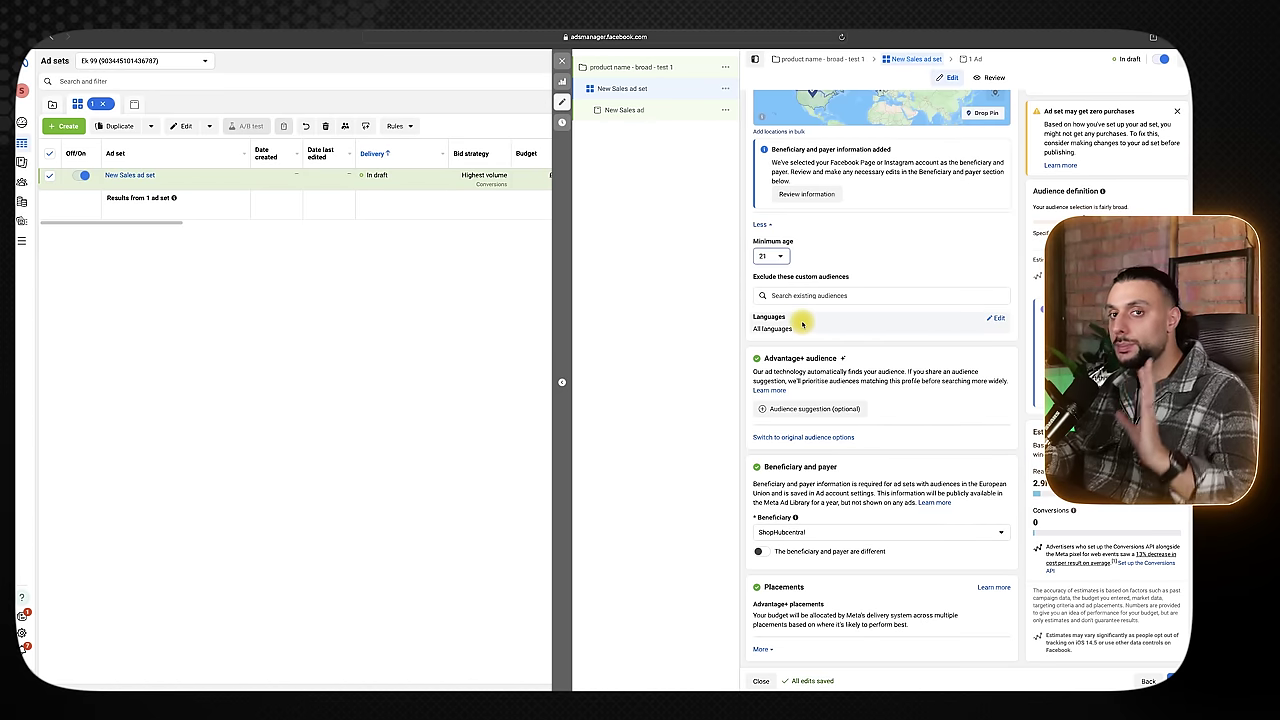
scroll(820, 350, "down", 1)
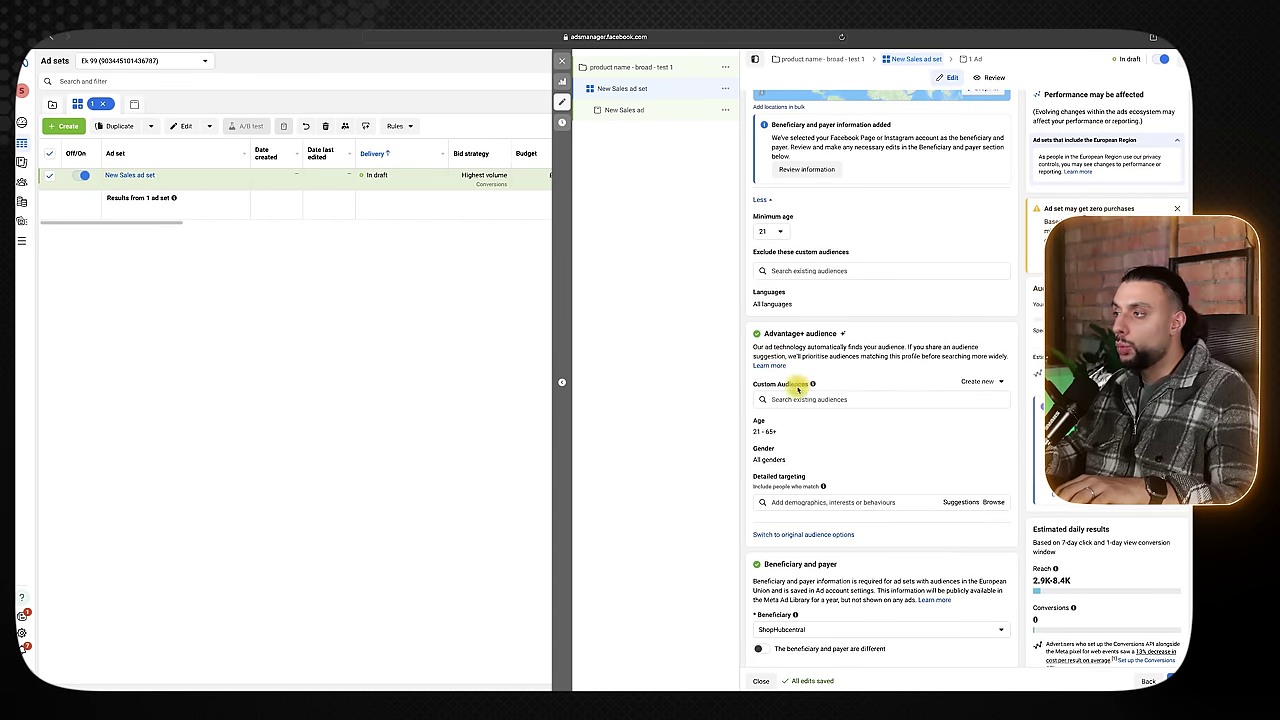
scroll(800, 385, "down", 1)
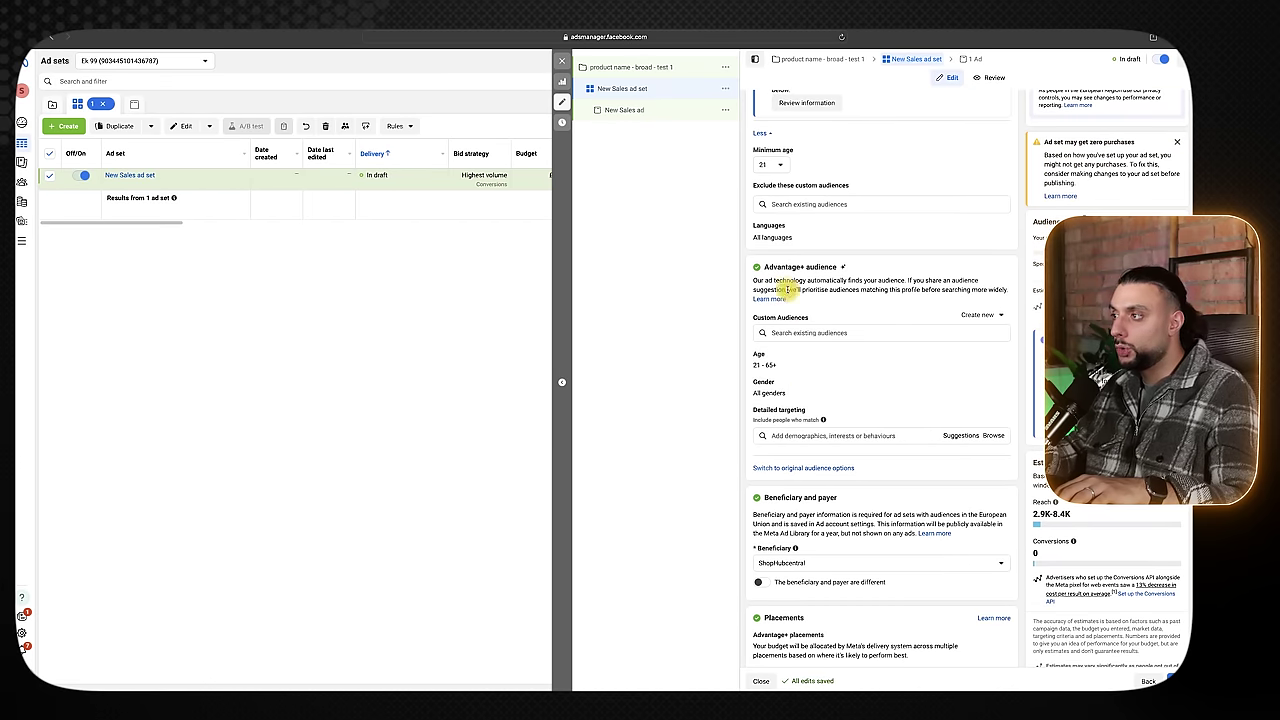
scroll(811, 365, "down", 1)
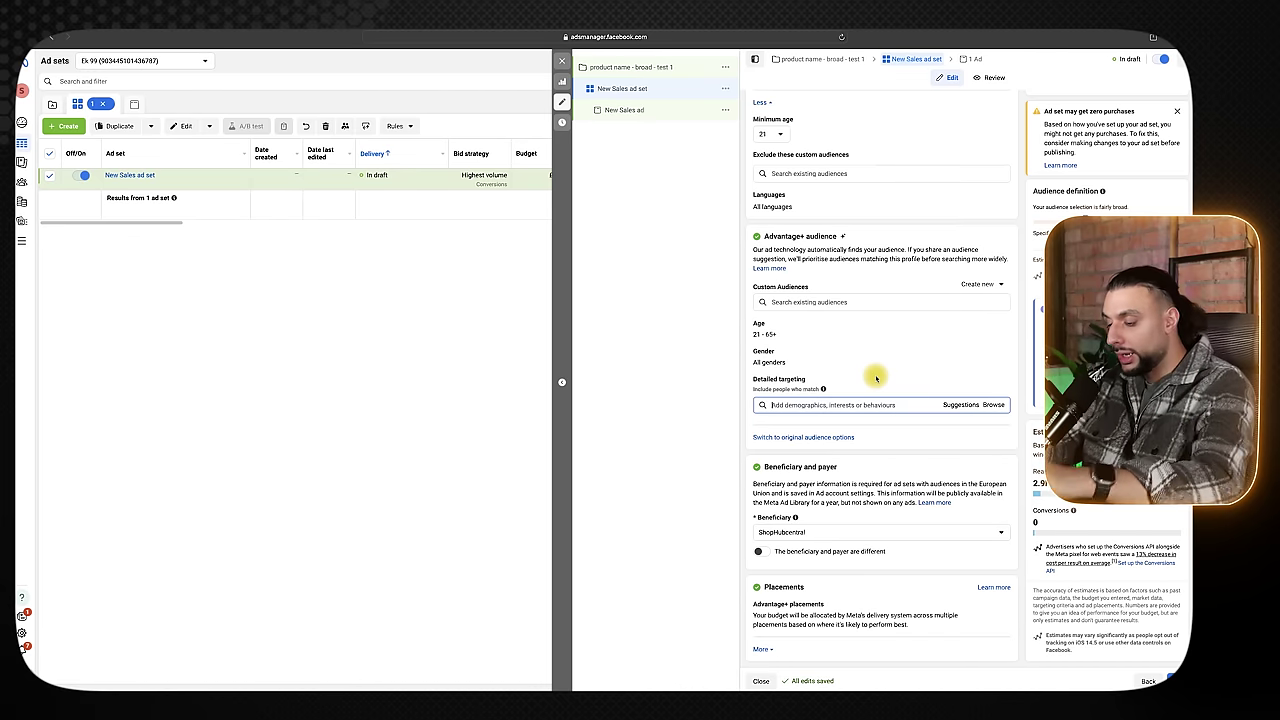
type("football")
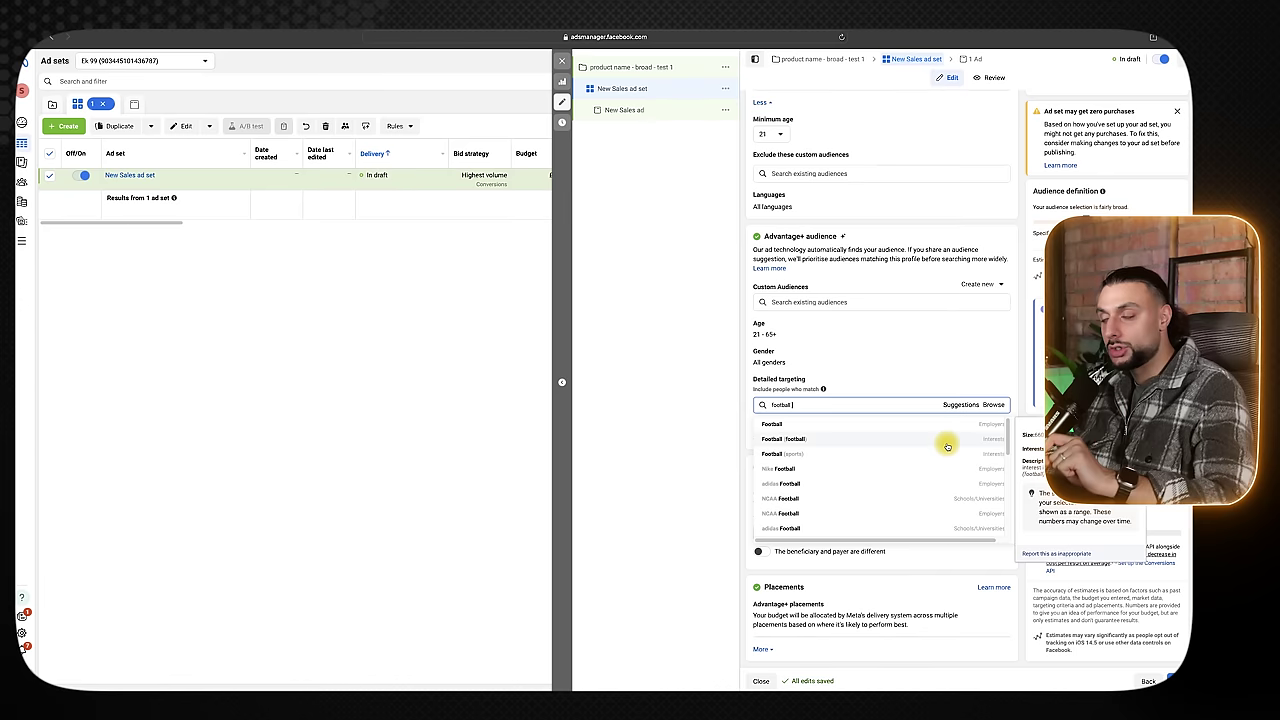
left_click(806, 444)
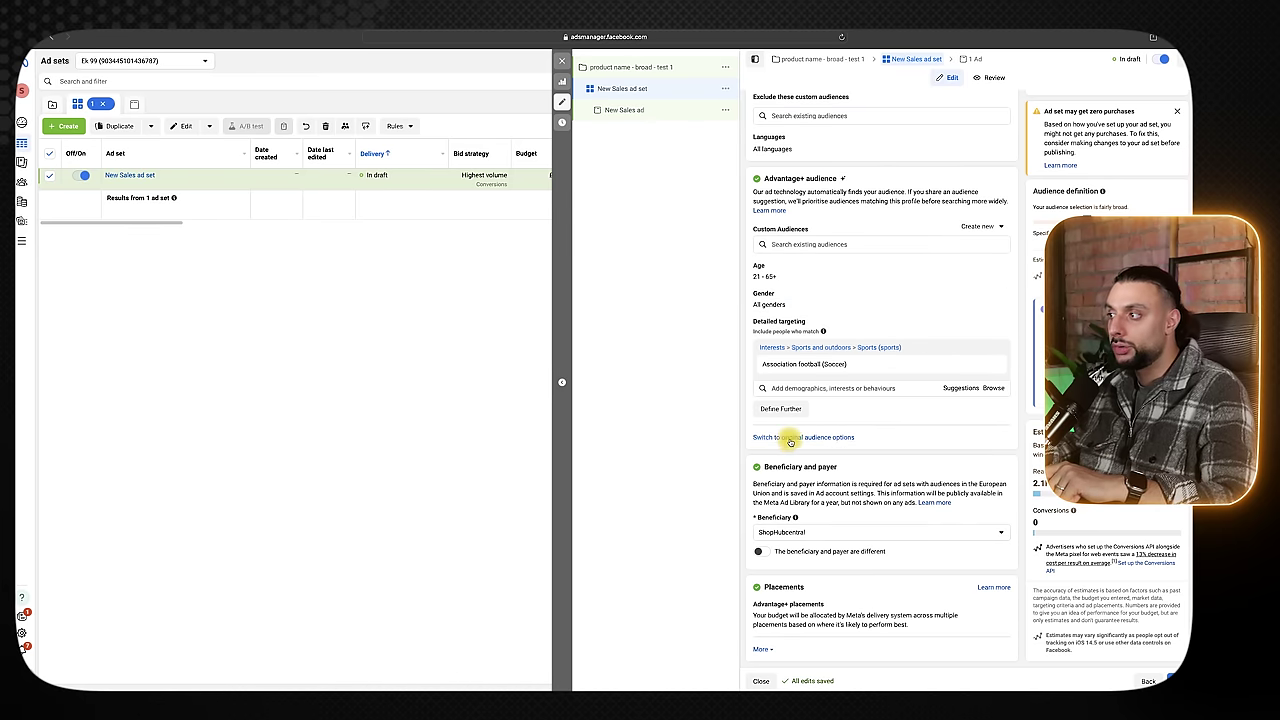
left_click(836, 438)
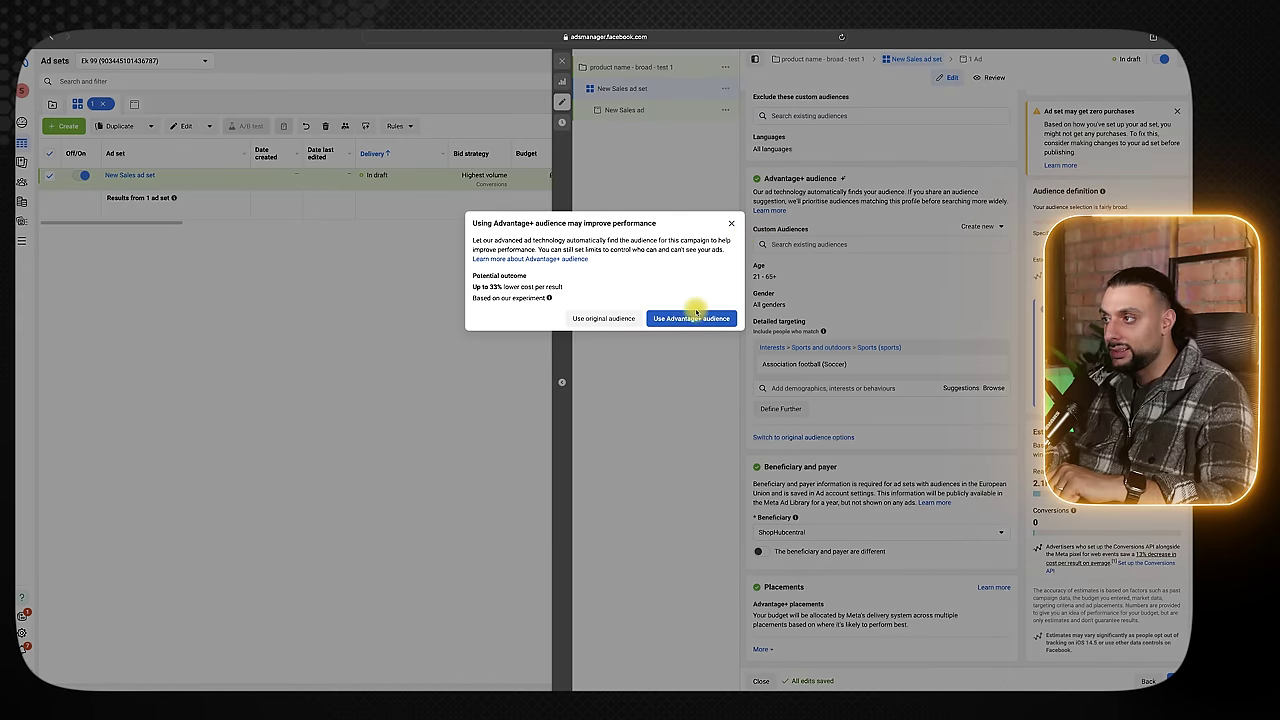
left_click(731, 223)
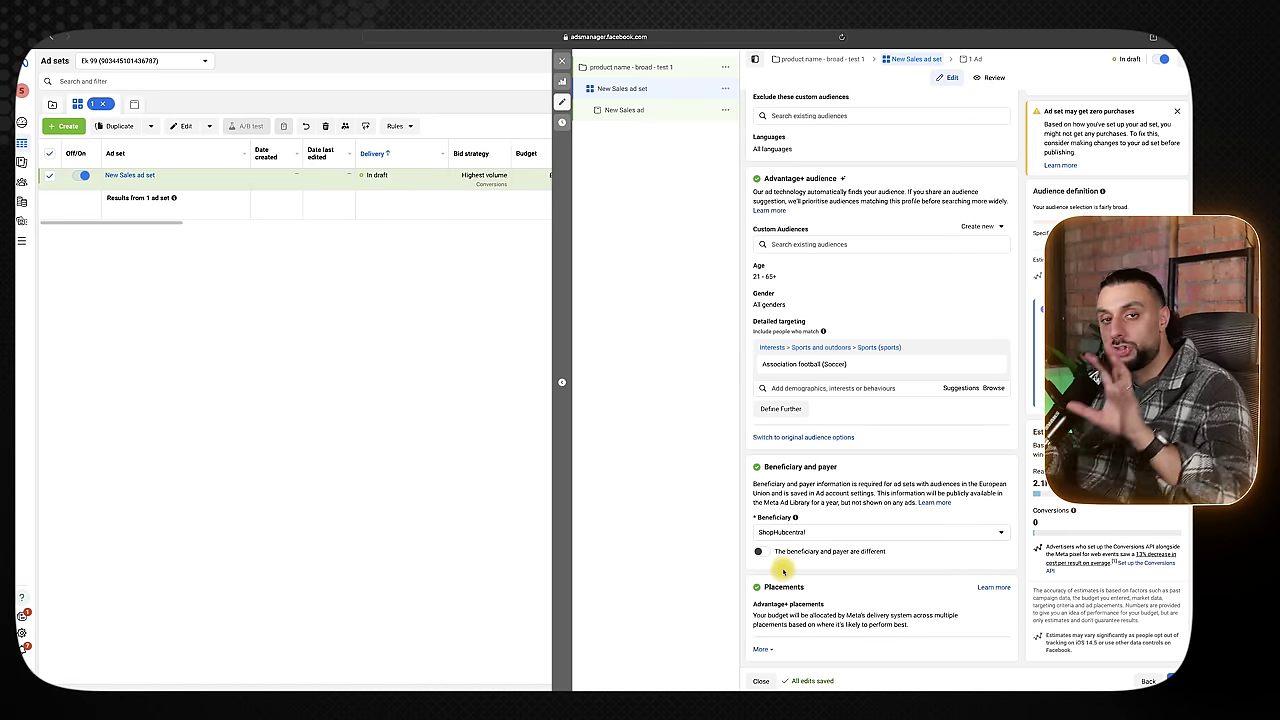
Rename the ad set as "21-65 - Advanced placement - football - $10 - top 10".
scroll(865, 585, "up", 4)
scroll(865, 585, "up", 5)
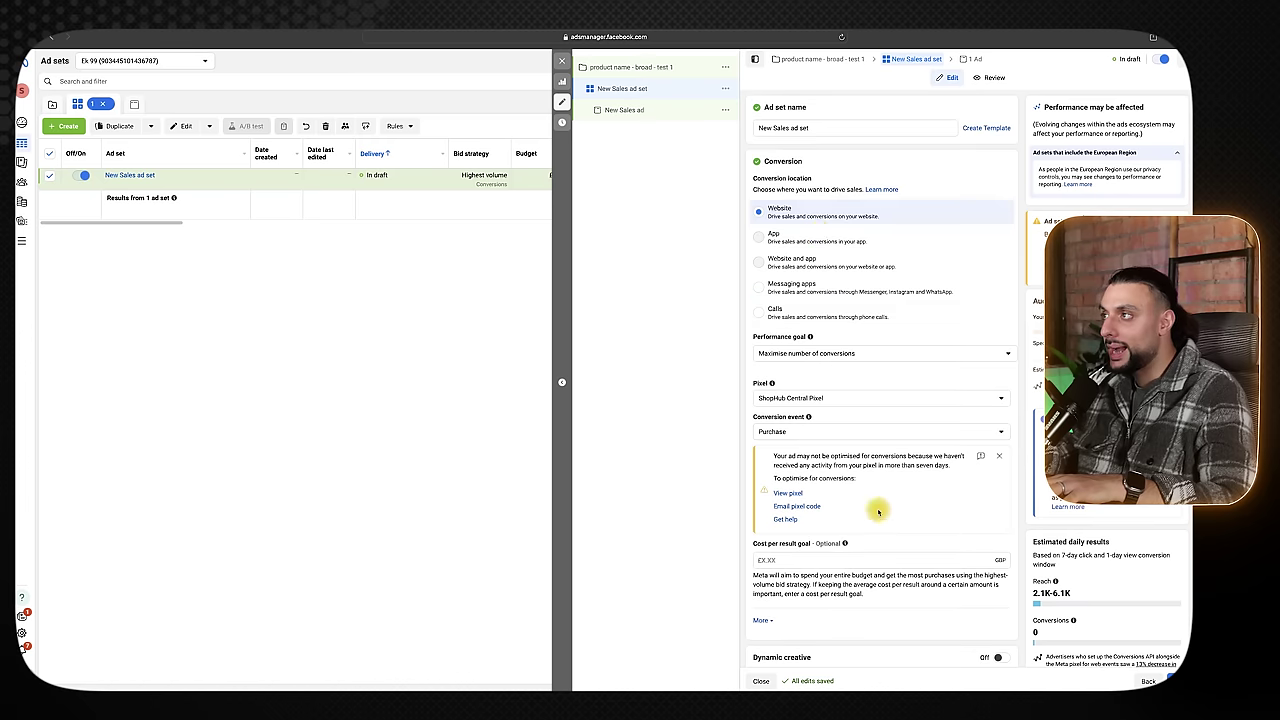
left_click_drag(812, 128, 761, 128)
key("BackSpace")
type("21-65 - Advanced placement - football - $10 - top 10")
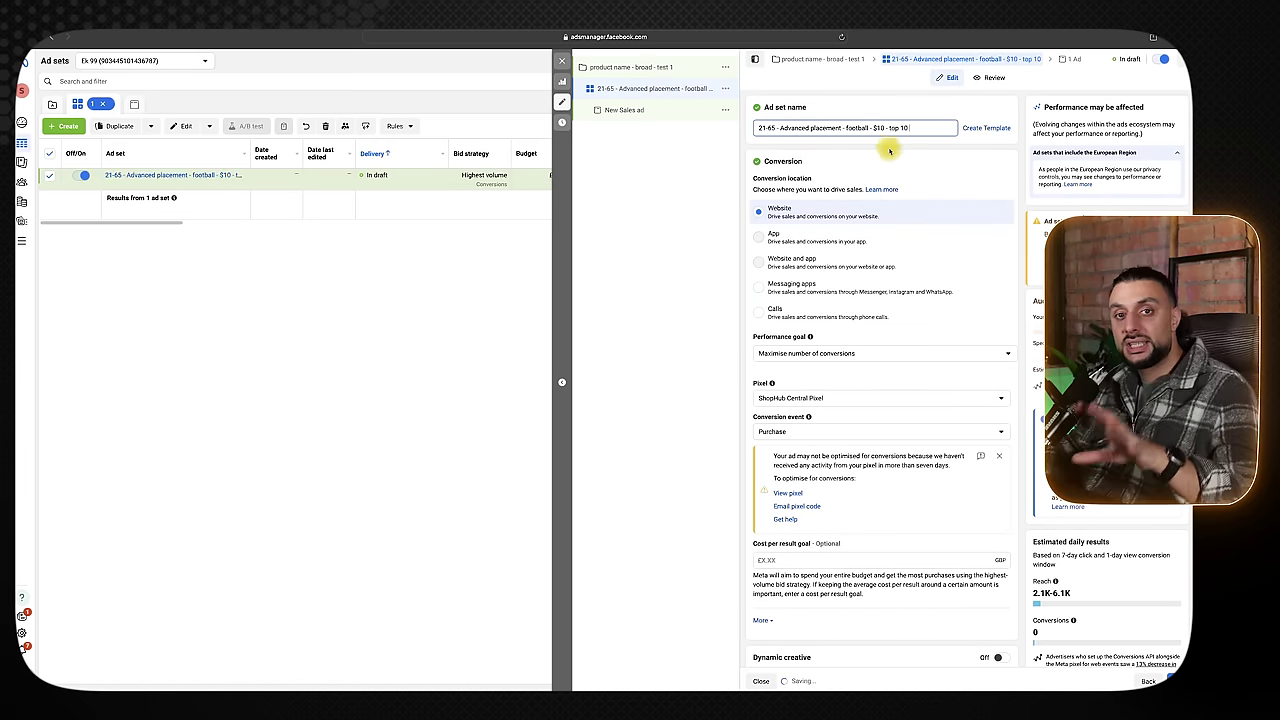
Review each part of the ad set name, along with the audience and placement settings.
left_click_drag(758, 128, 778, 129)
left_click(778, 128)
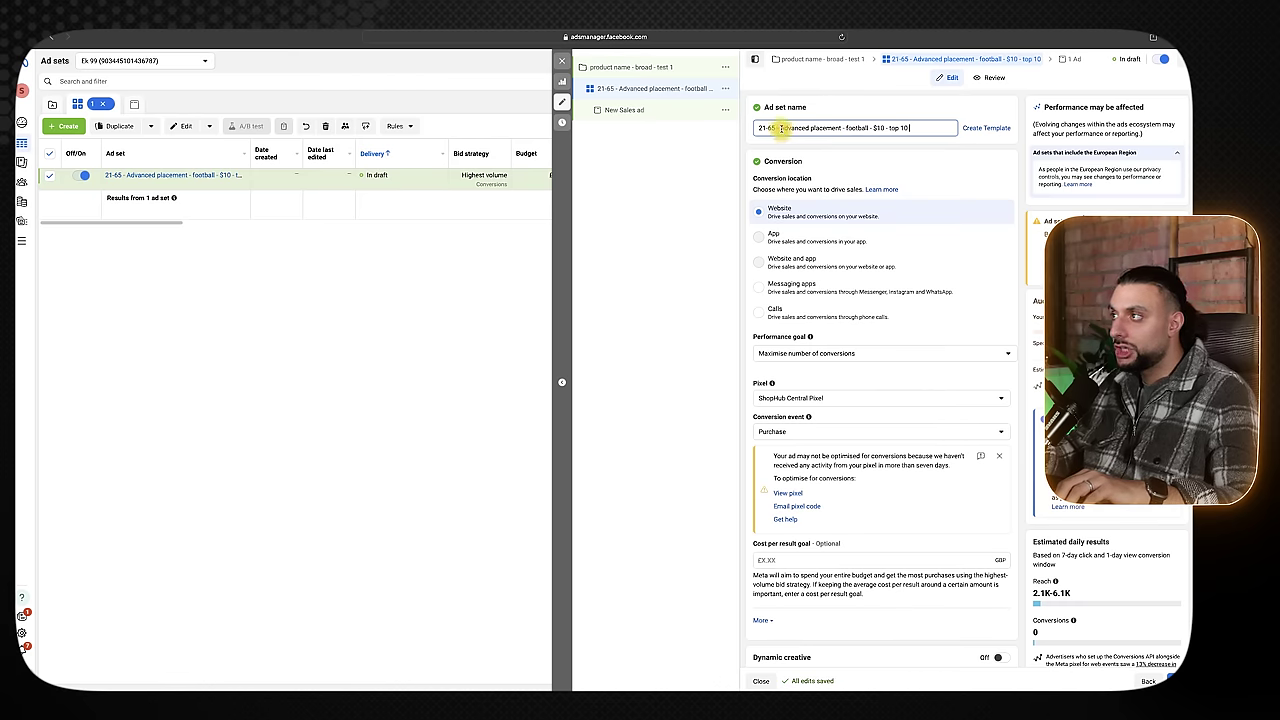
mouse_move(866, 128)
left_mouse_down()
mouse_move(782, 128)
mouse_move(862, 128)
left_mouse_up()
left_click(782, 128)
left_click(846, 128)
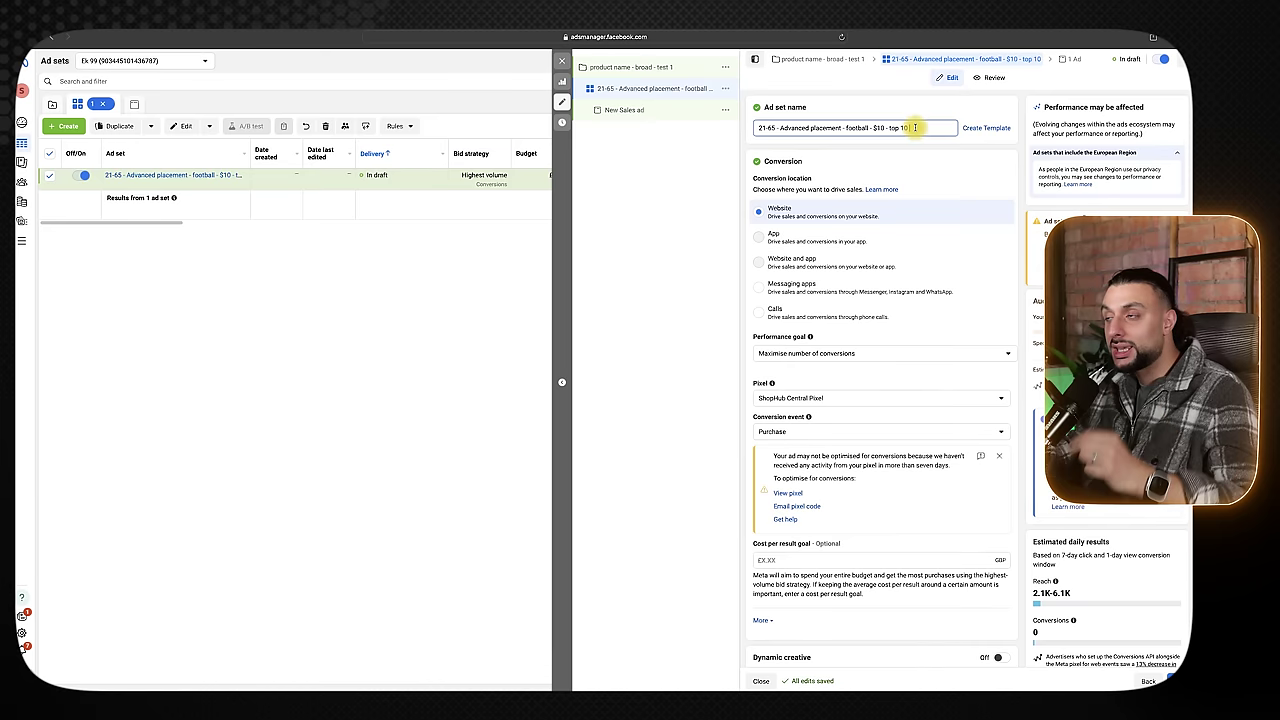
left_click_drag(916, 128, 742, 128)
left_click(881, 137)
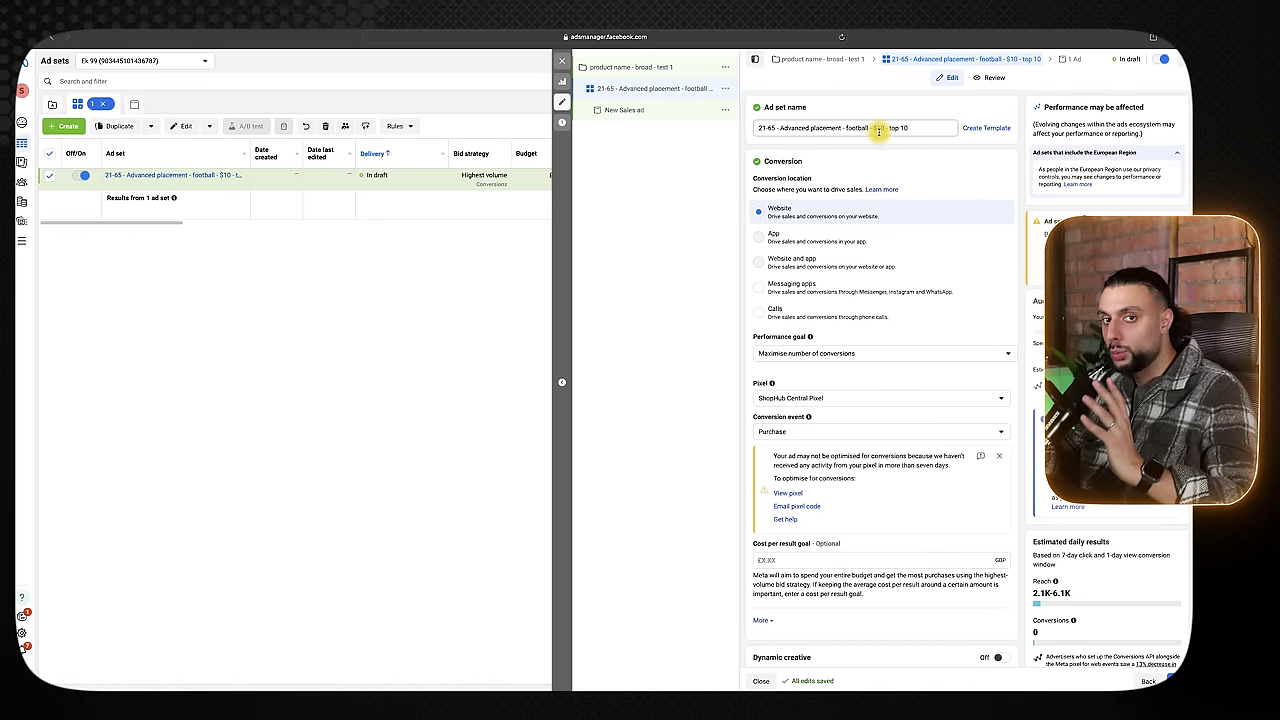
scroll(950, 250, "down", 10)
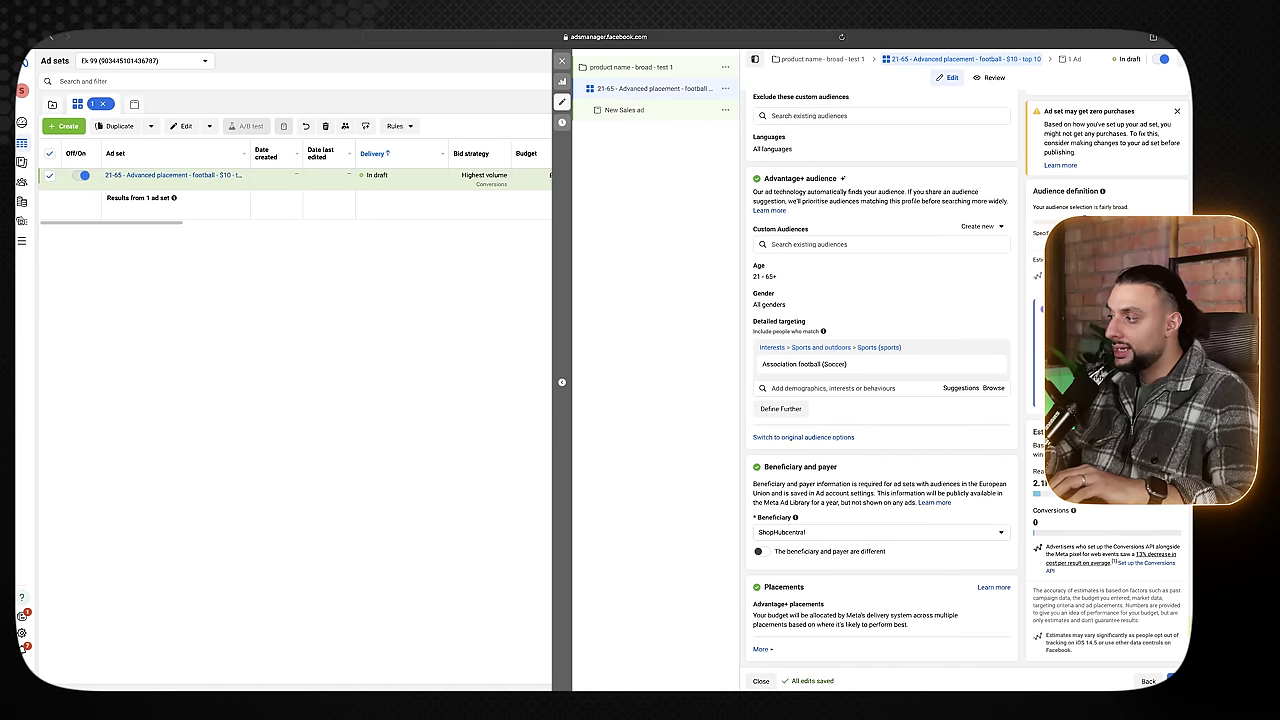
Open the new sales ad in the football ad set and rename it as "video 1".
left_click(624, 109)
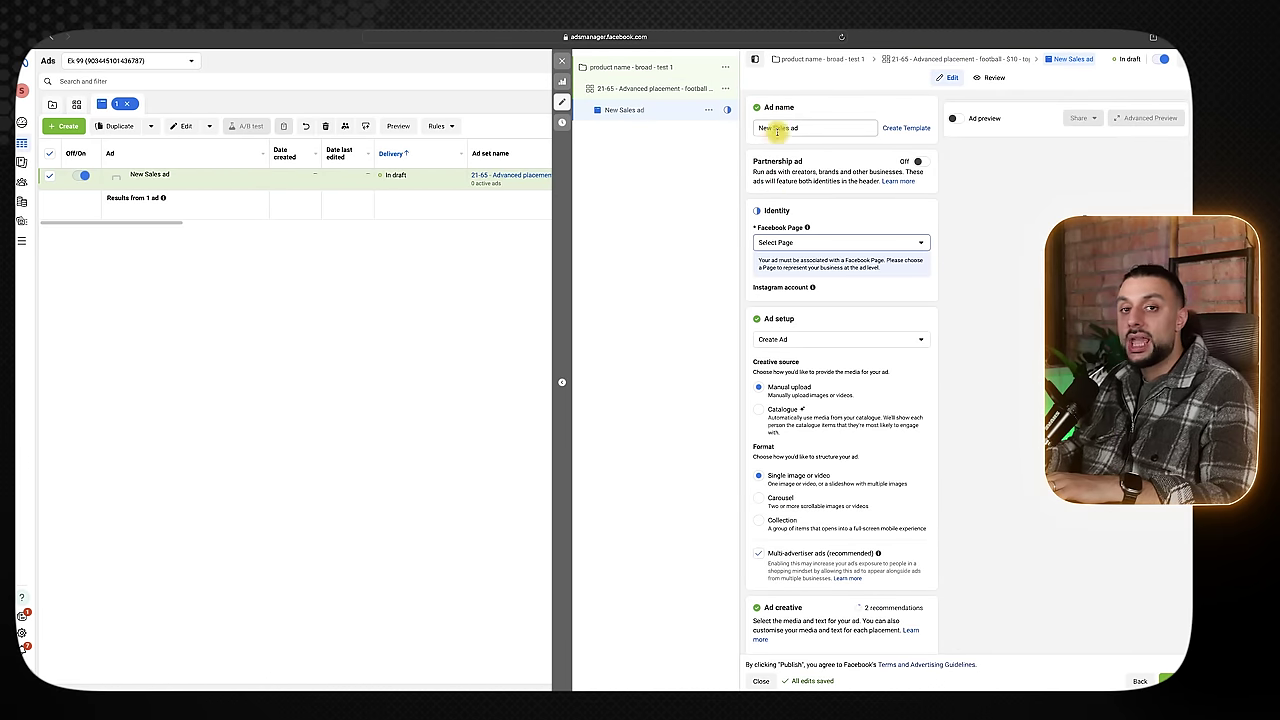
left_click_drag(800, 131, 718, 112)
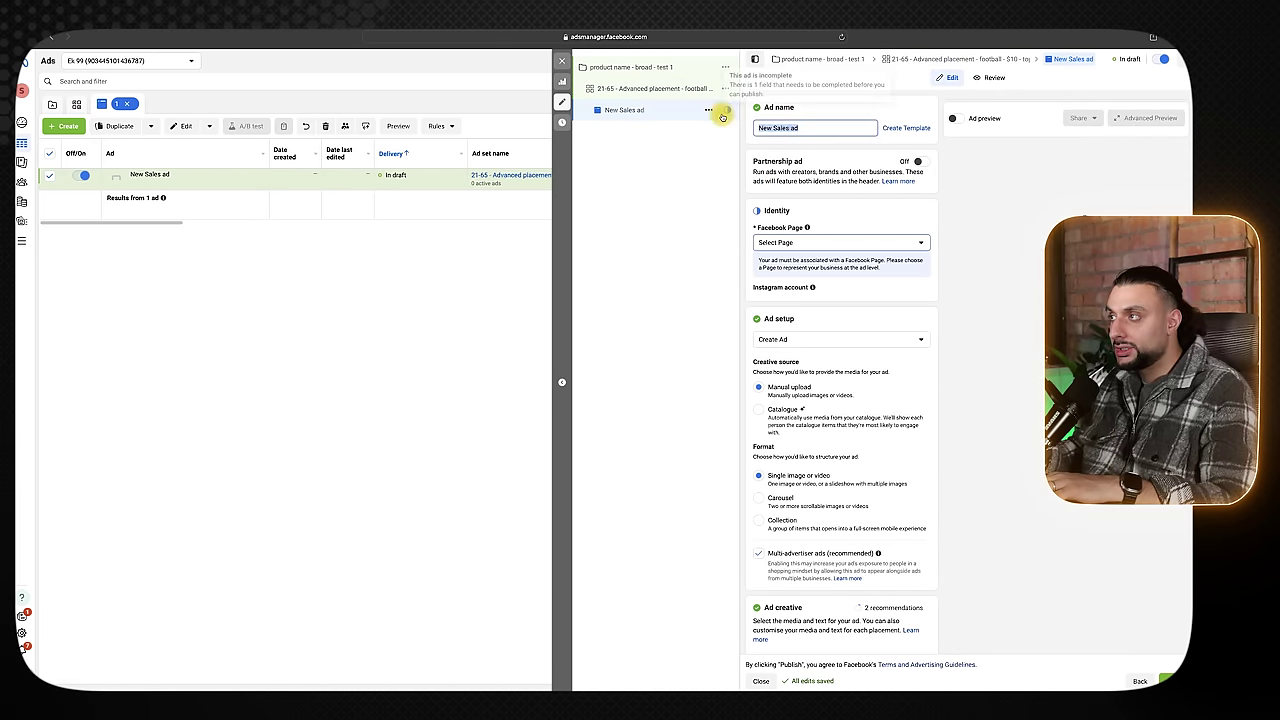
key("BackSpace")
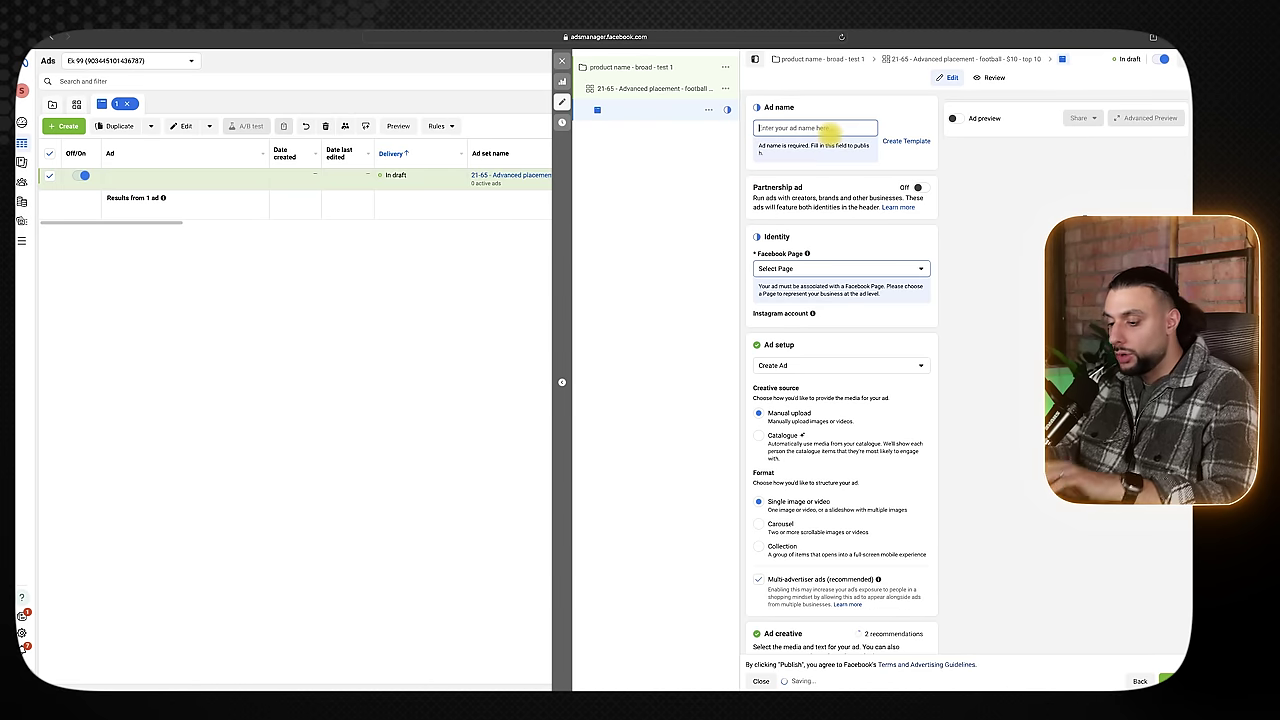
type("video 1")
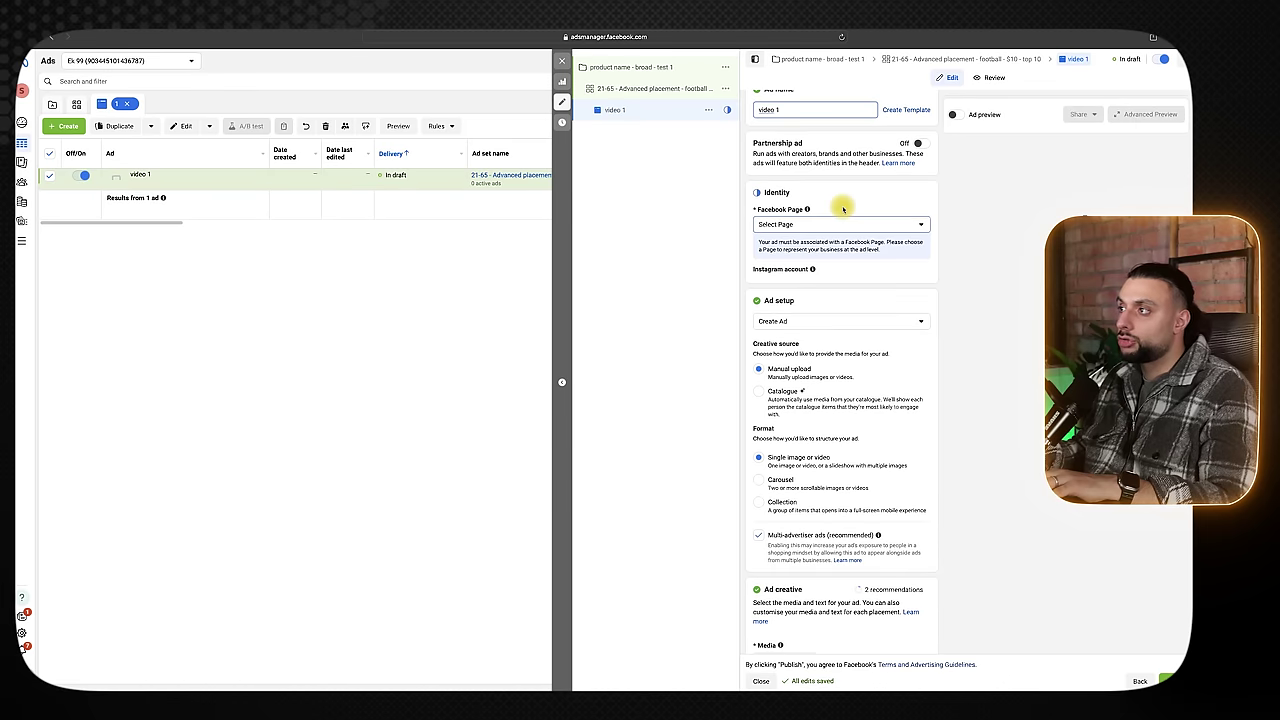
Select the ShopHubcentral Facebook Page as the ad's identity and choose Create Ad as the ad setup.
left_click(788, 224)
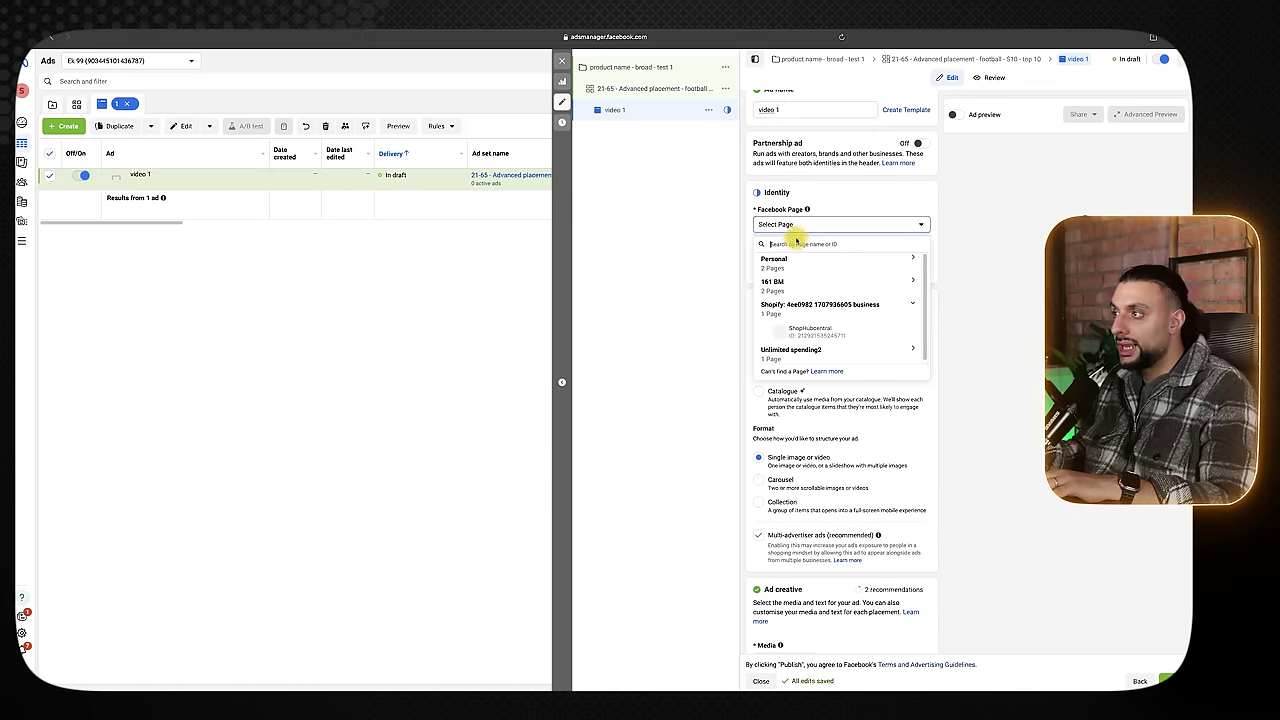
left_click(810, 330)
scroll(792, 239, "down", 1)
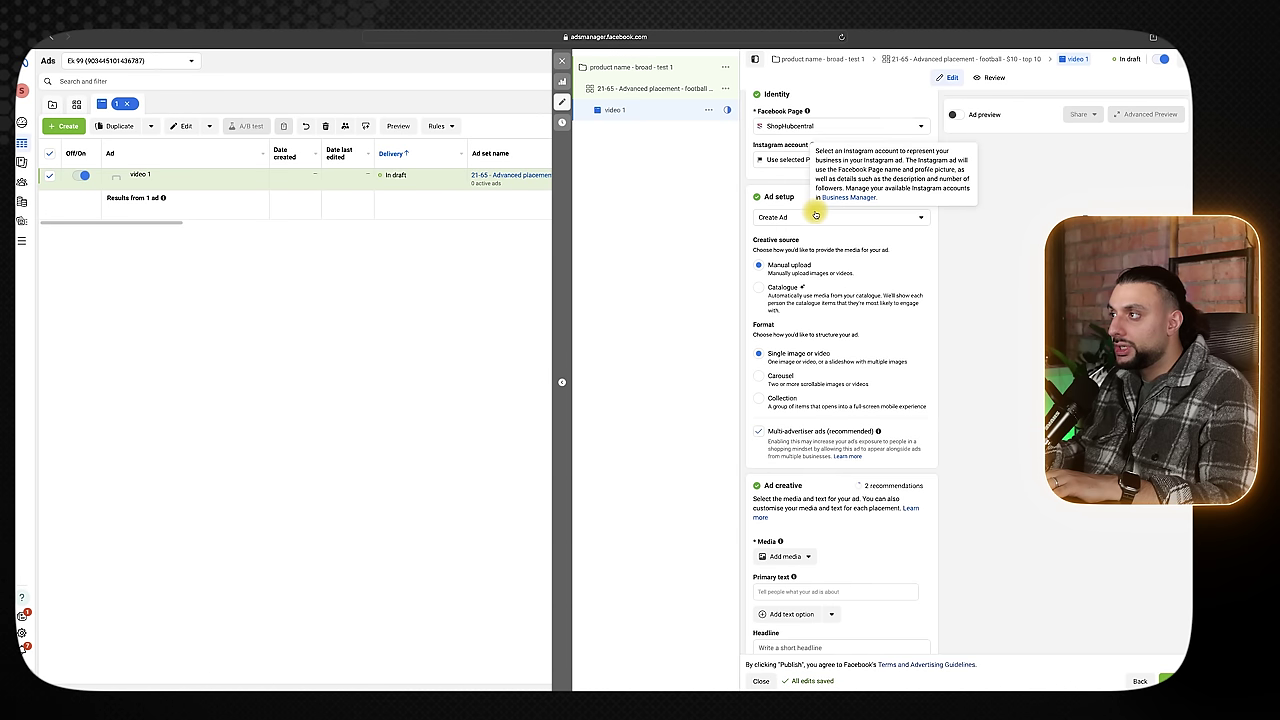
left_click(783, 219)
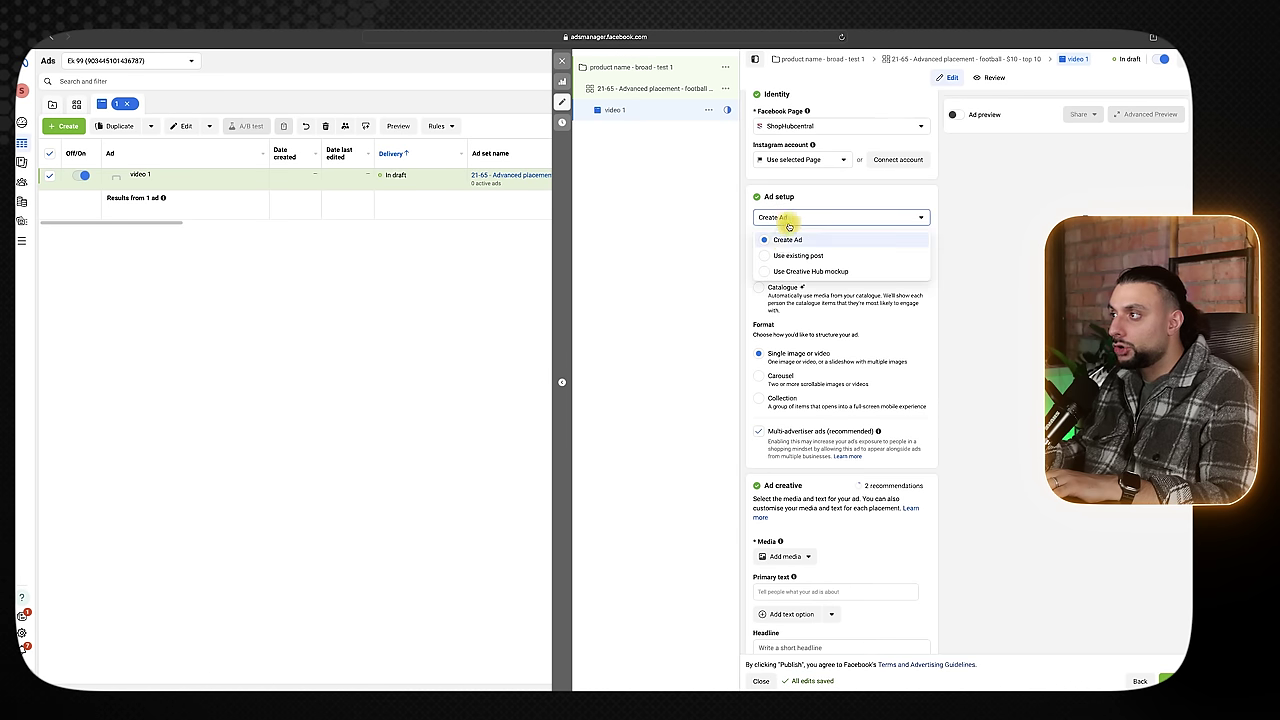
left_click(793, 240)
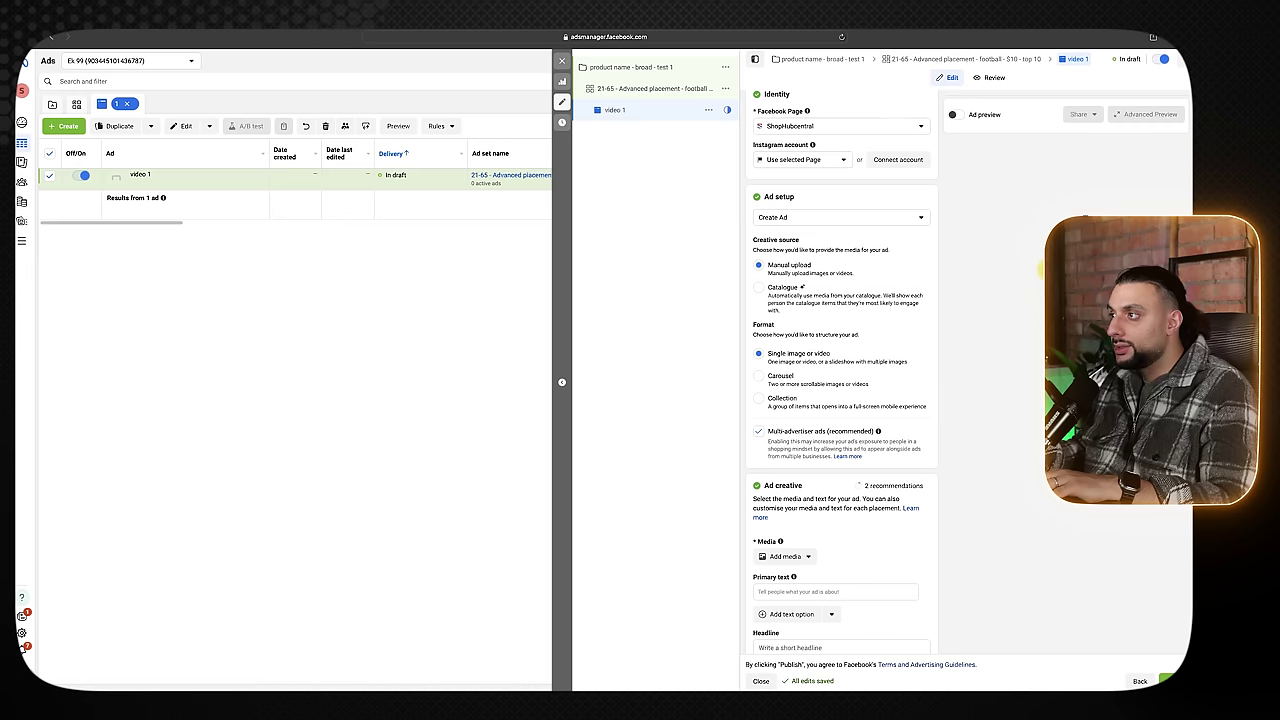
Examine the ad's creative source, format and media options, along with its primary text, headline and description fields.
scroll(790, 232, "down", 1)
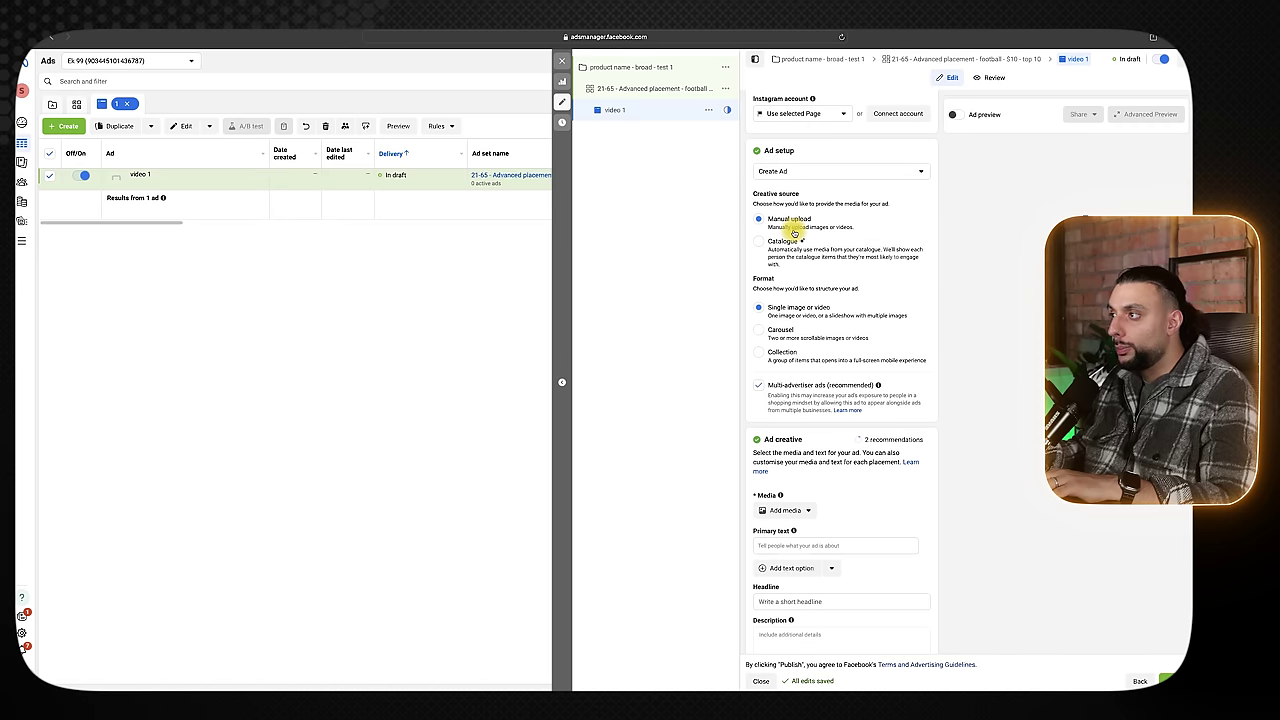
scroll(778, 230, "down", 1)
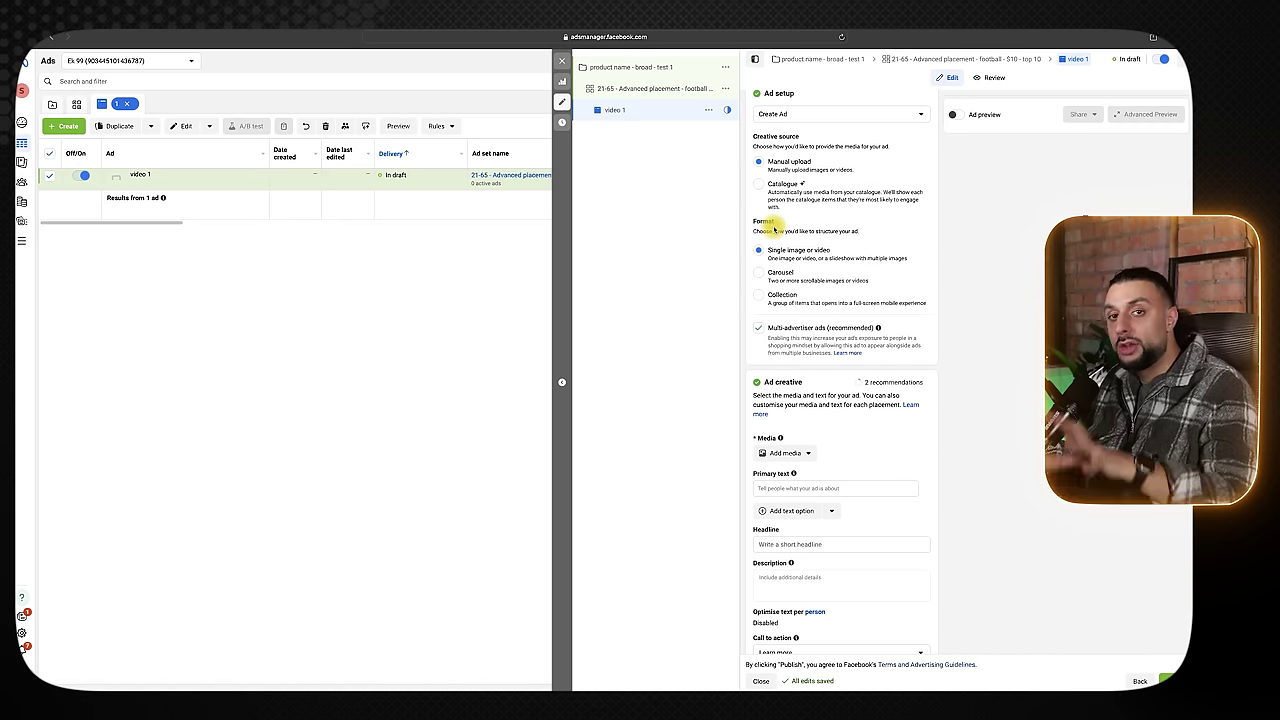
scroll(790, 256, "down", 1)
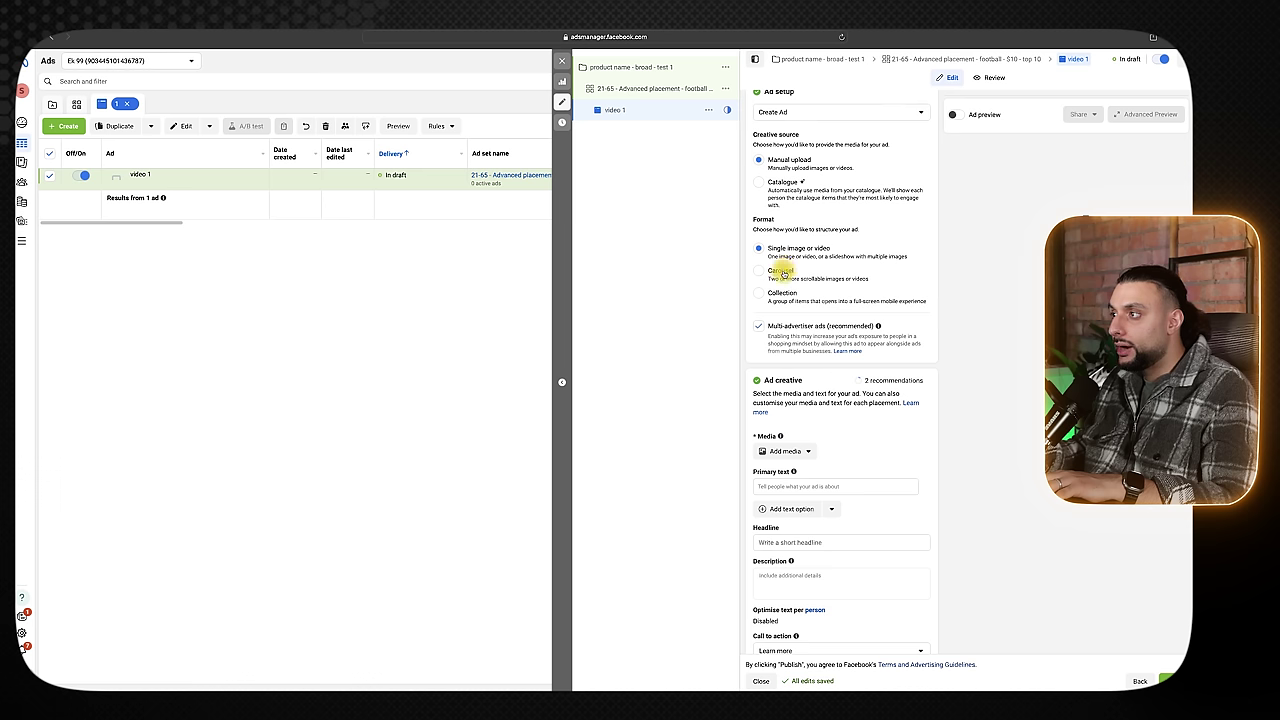
scroll(780, 328, "down", 1)
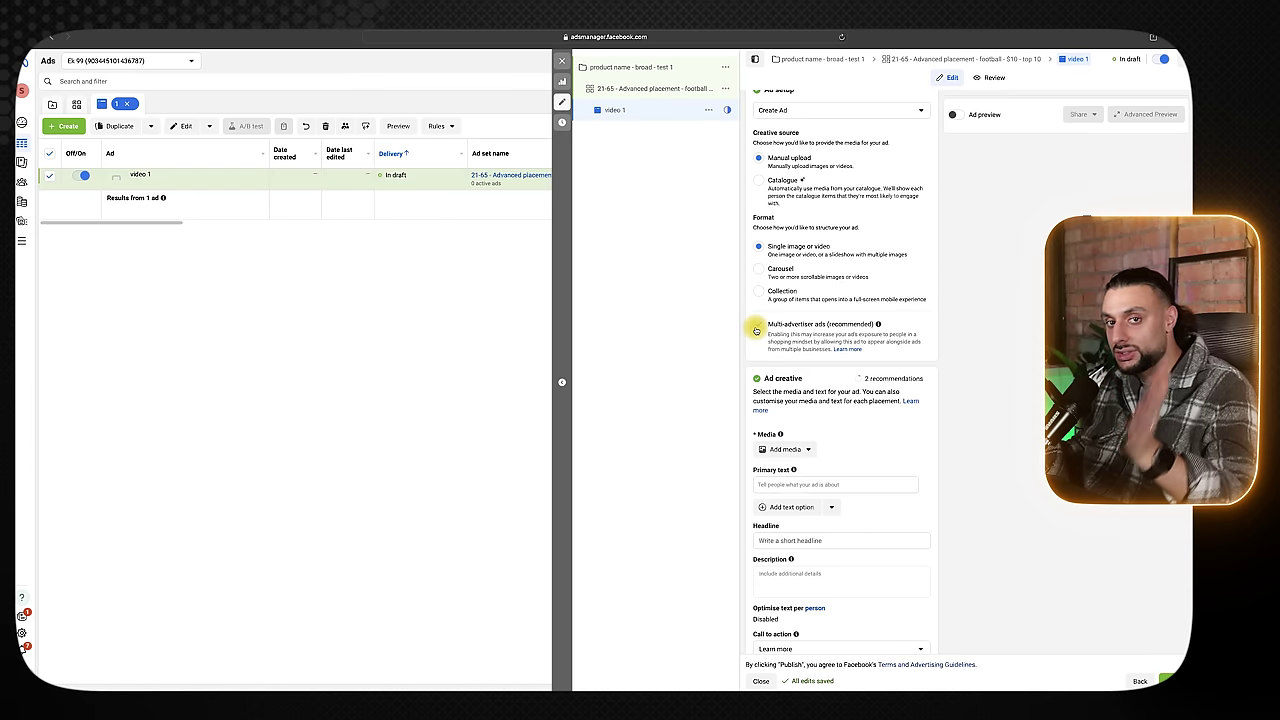
scroll(756, 330, "down", 3)
left_click(782, 216)
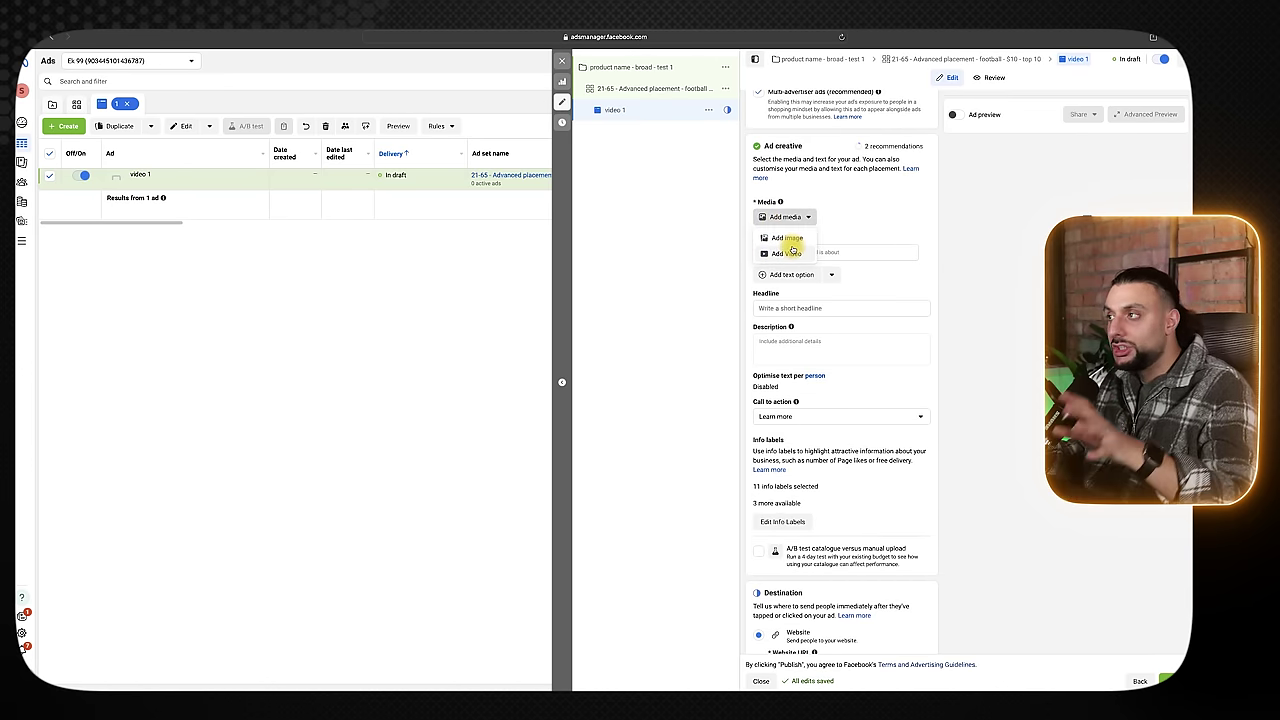
left_click(984, 256)
left_click(794, 251)
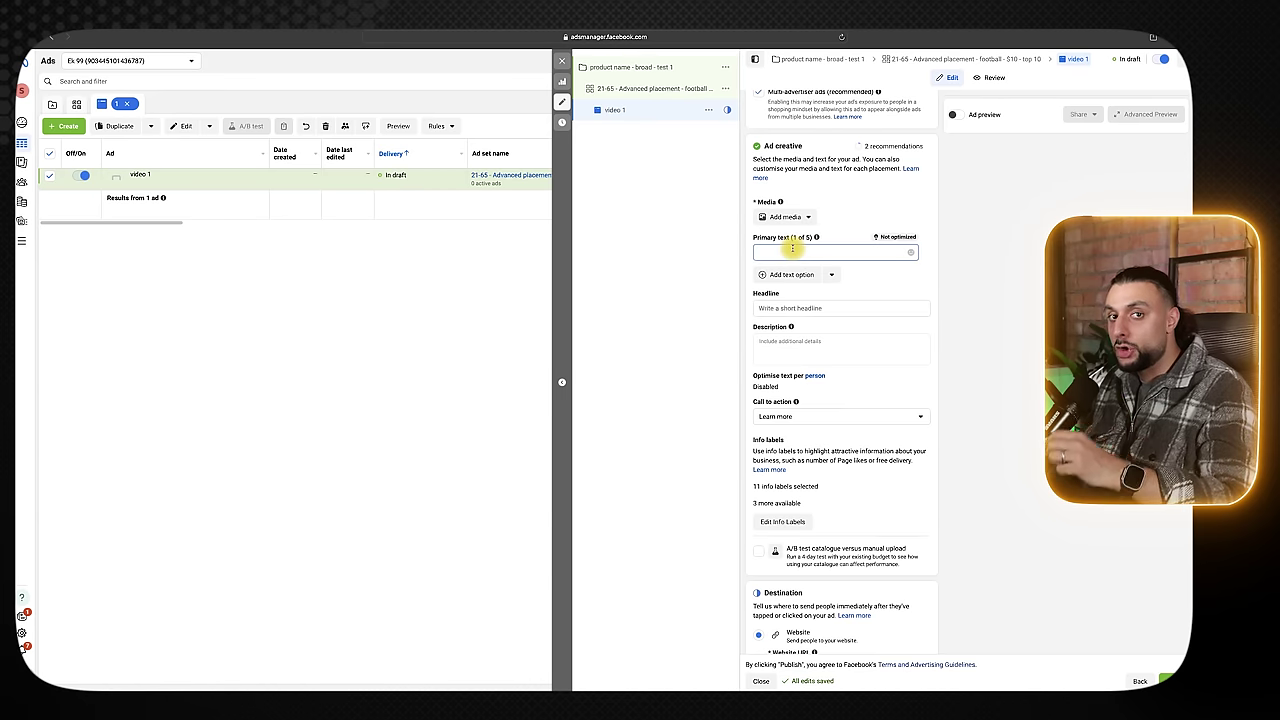
scroll(860, 251, "down", 1)
left_click(786, 234)
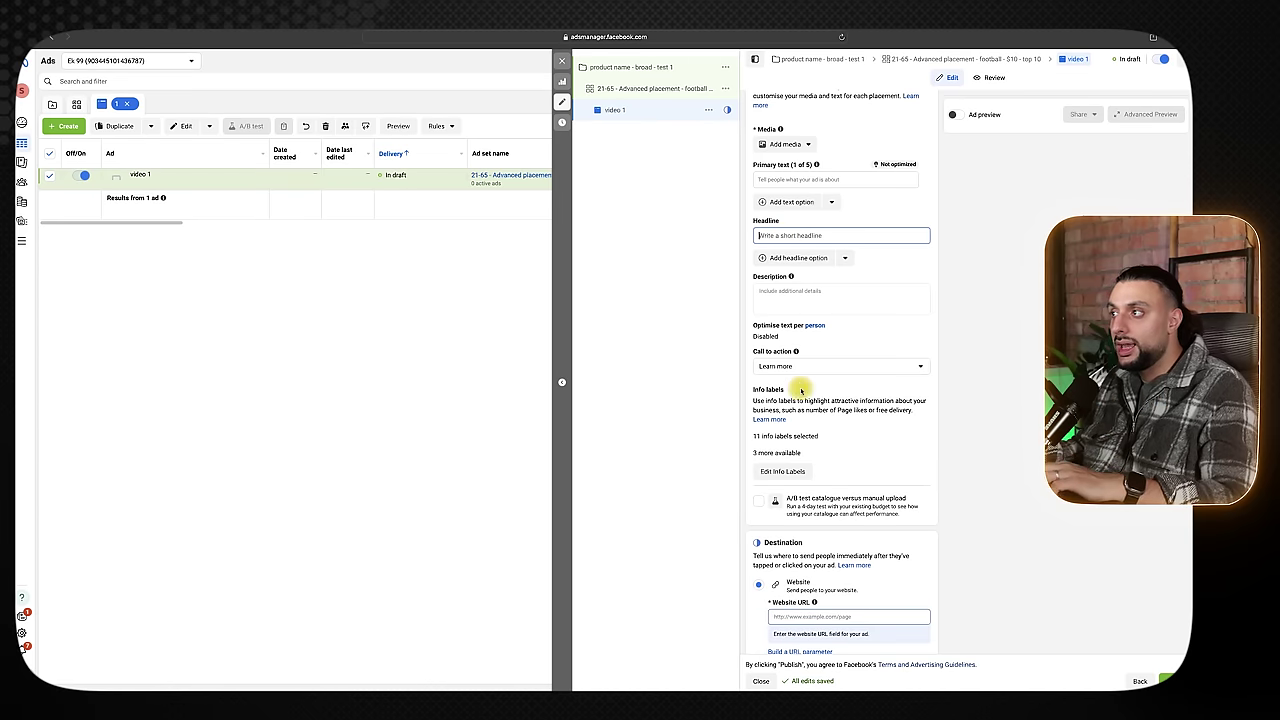
left_click(794, 297)
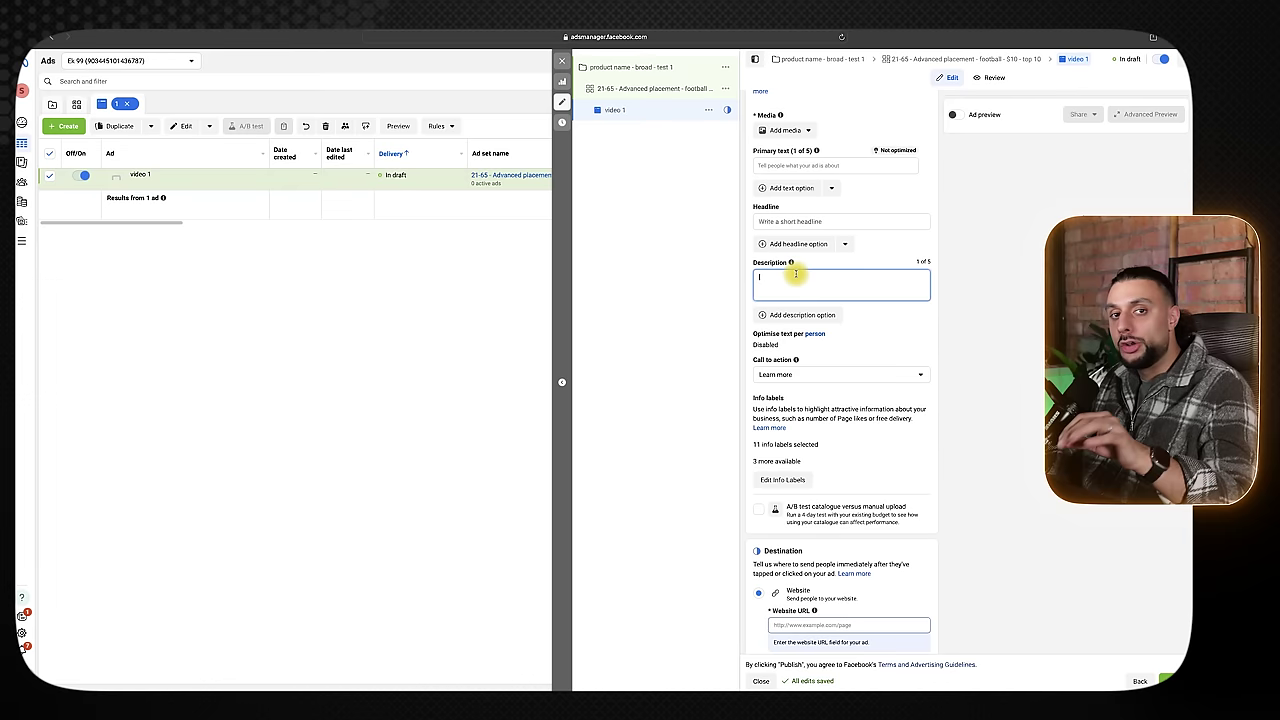
left_click(894, 423)
Set the call to action of the video 1 ad to Shop now.
scroll(817, 340, "down", 1)
left_click(771, 322)
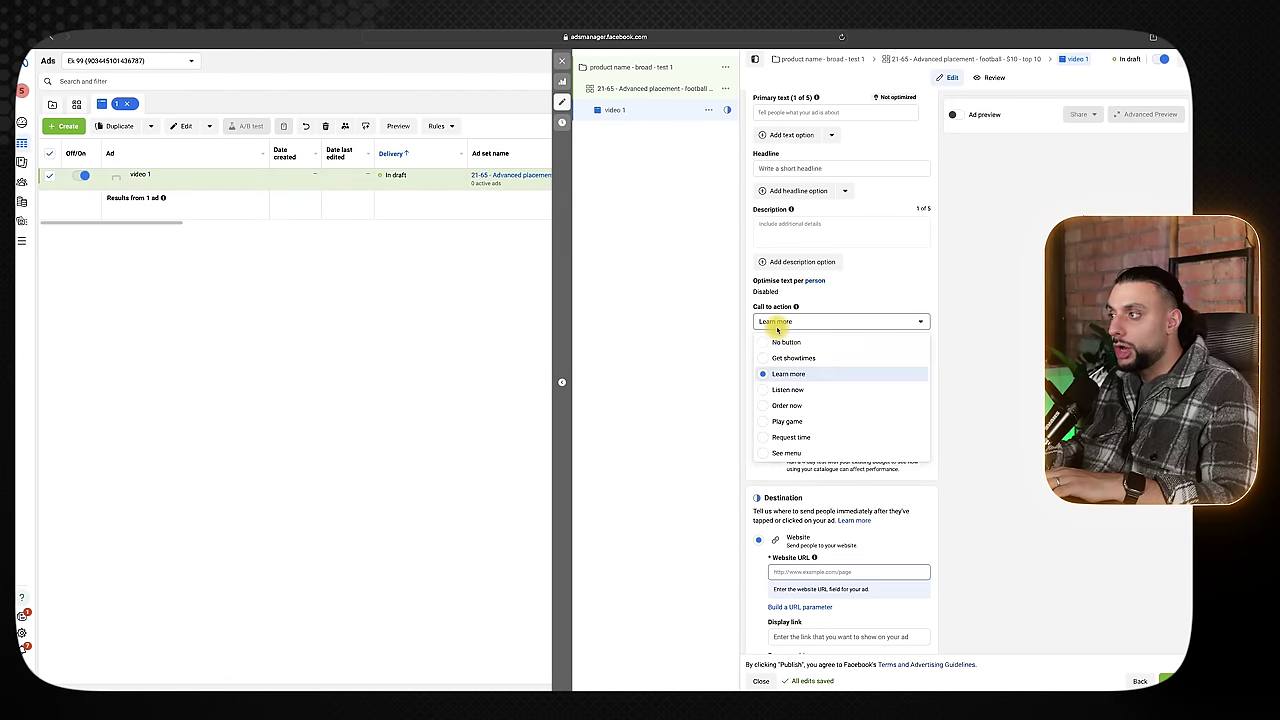
scroll(790, 423, "down", 1)
left_click(789, 423)
Review the website URL field in the ad's destination settings and the tracking settings below it.
scroll(834, 414, "down", 2)
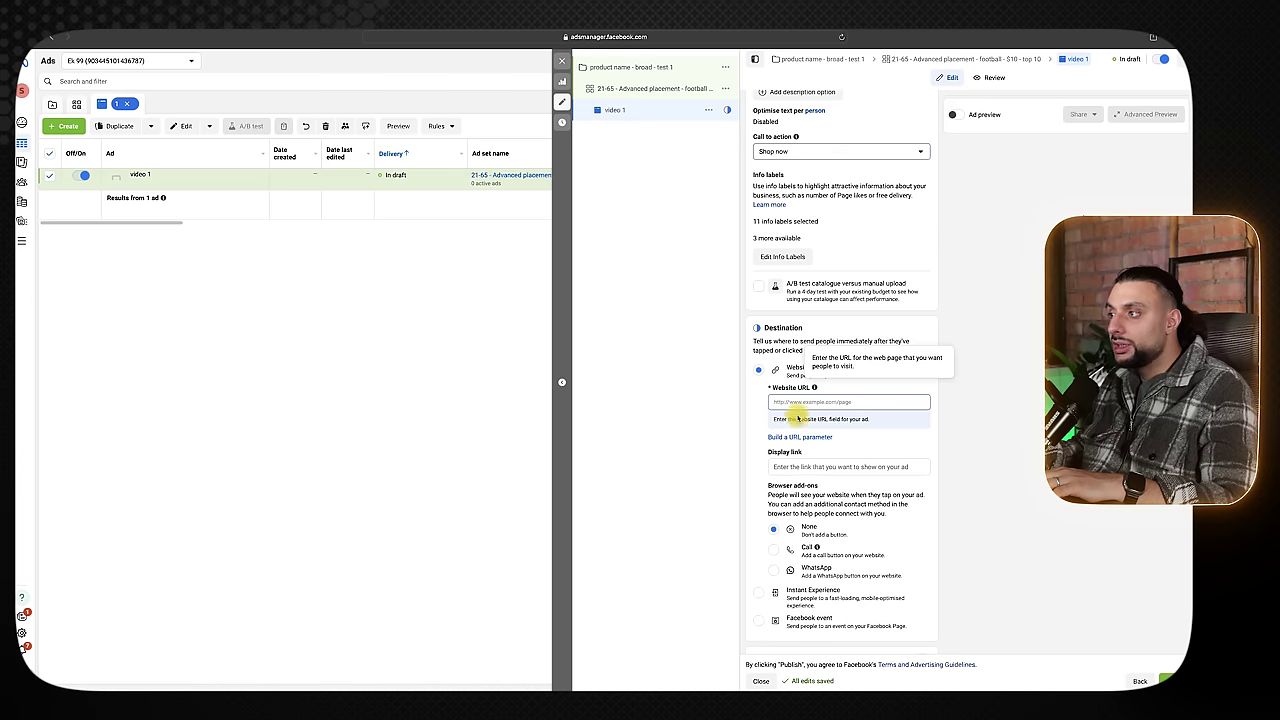
left_click(804, 403)
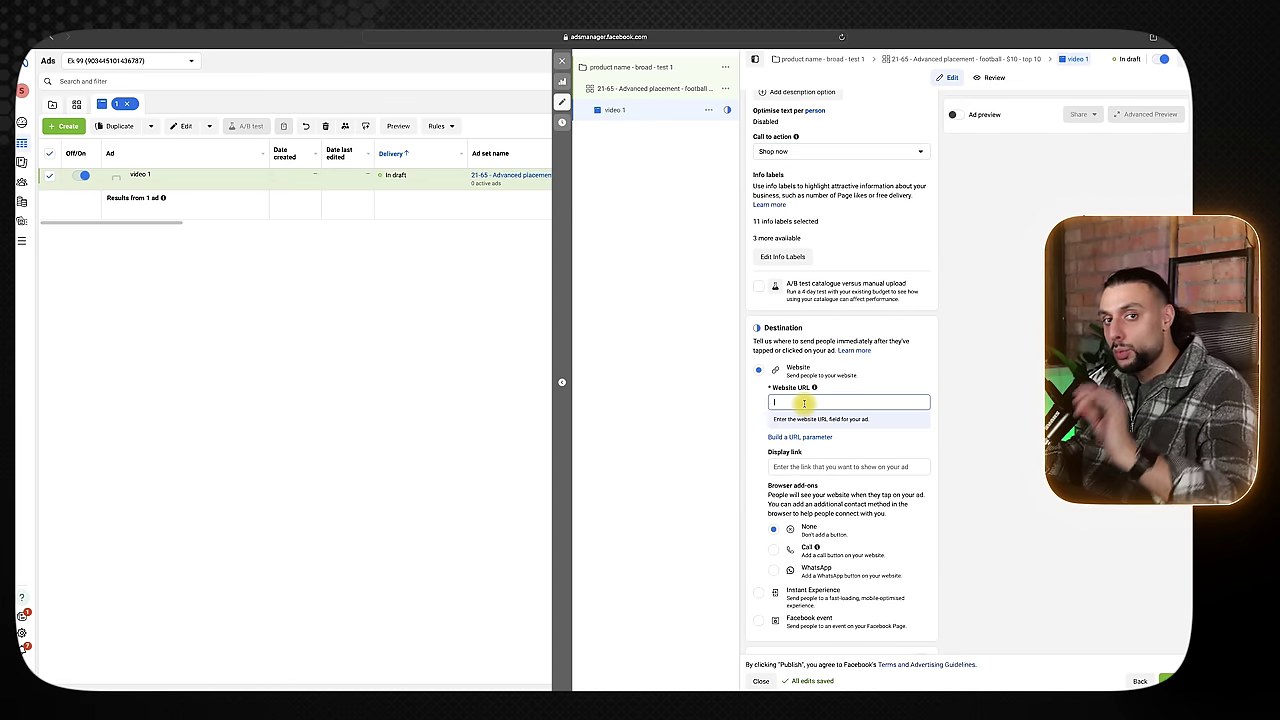
scroll(960, 423, "down", 3)
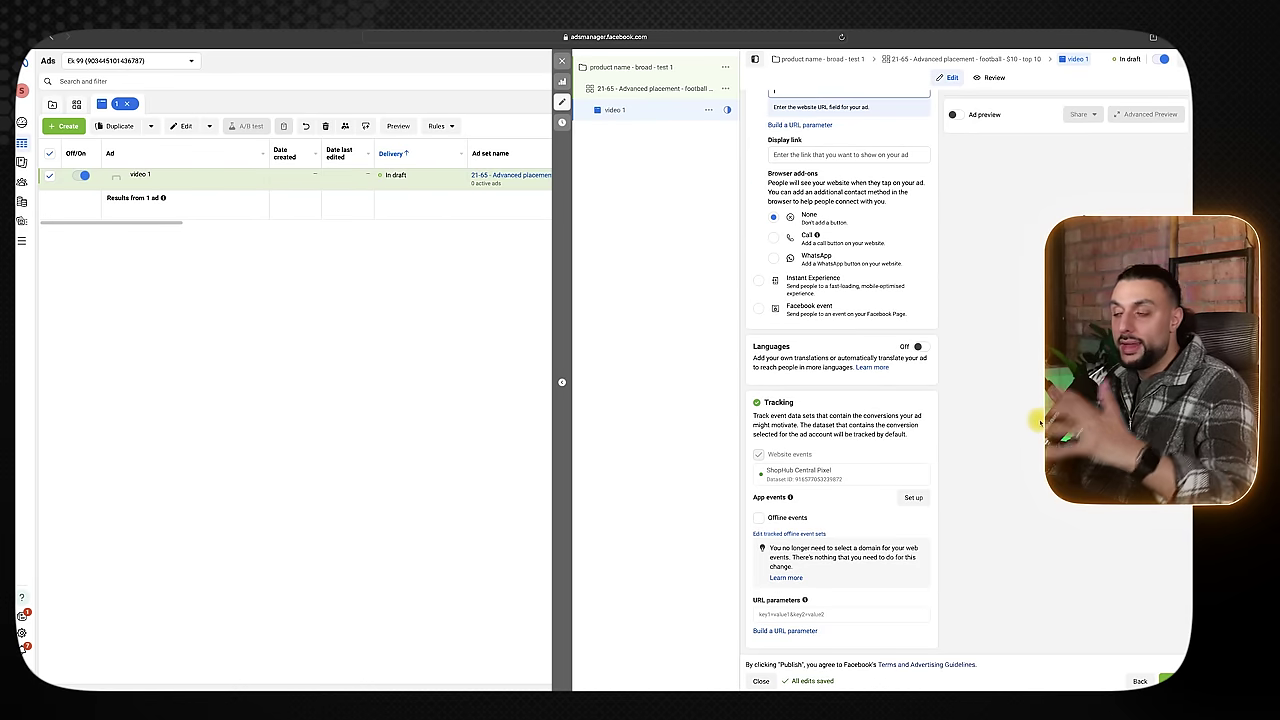
Duplicate the video 1 ad to make two copies within the same ad set.
scroll(1030, 421, "up", 10)
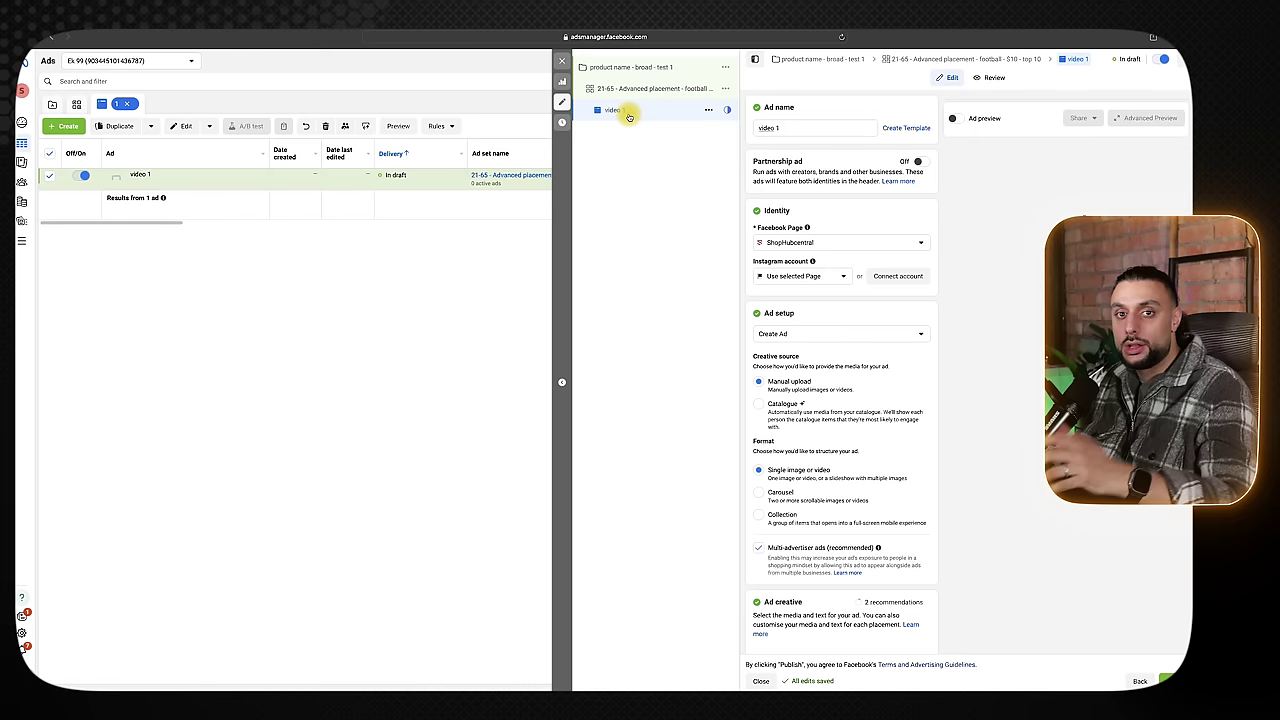
left_click(707, 111)
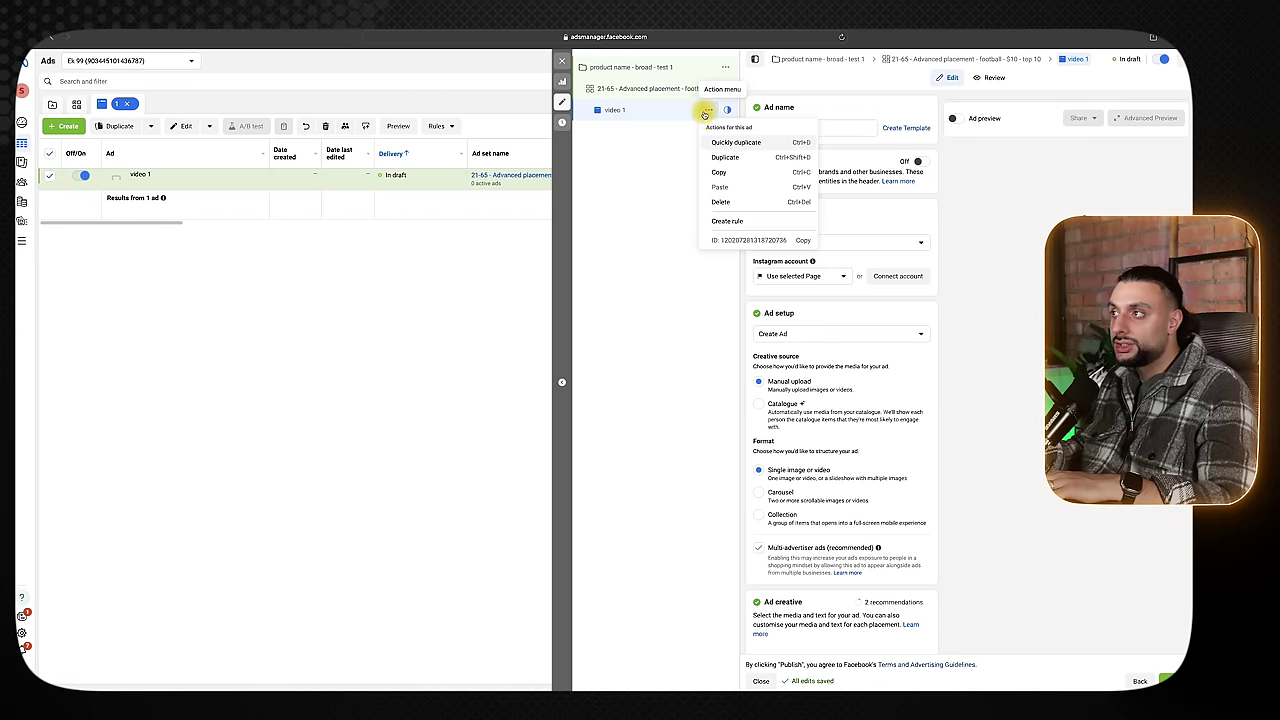
left_click(478, 376)
left_click(716, 419)
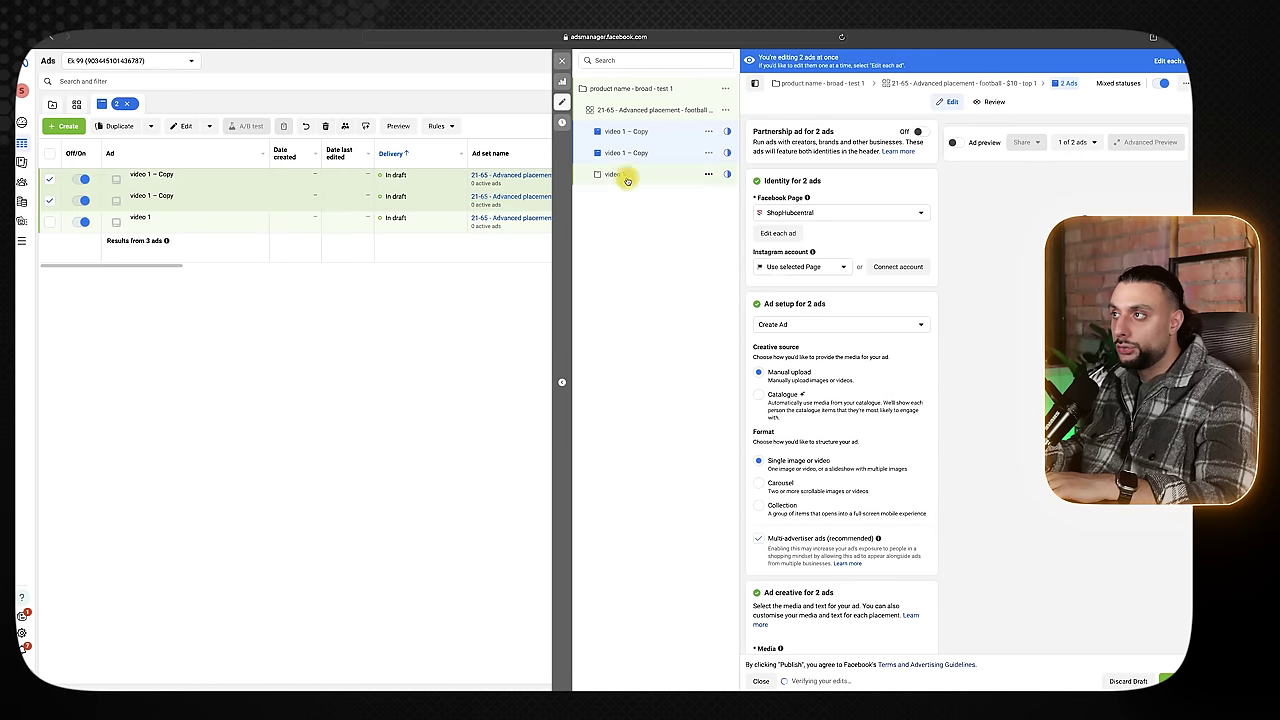
Rename the first copy of the video 1 ad as "video 2".
left_click(649, 135)
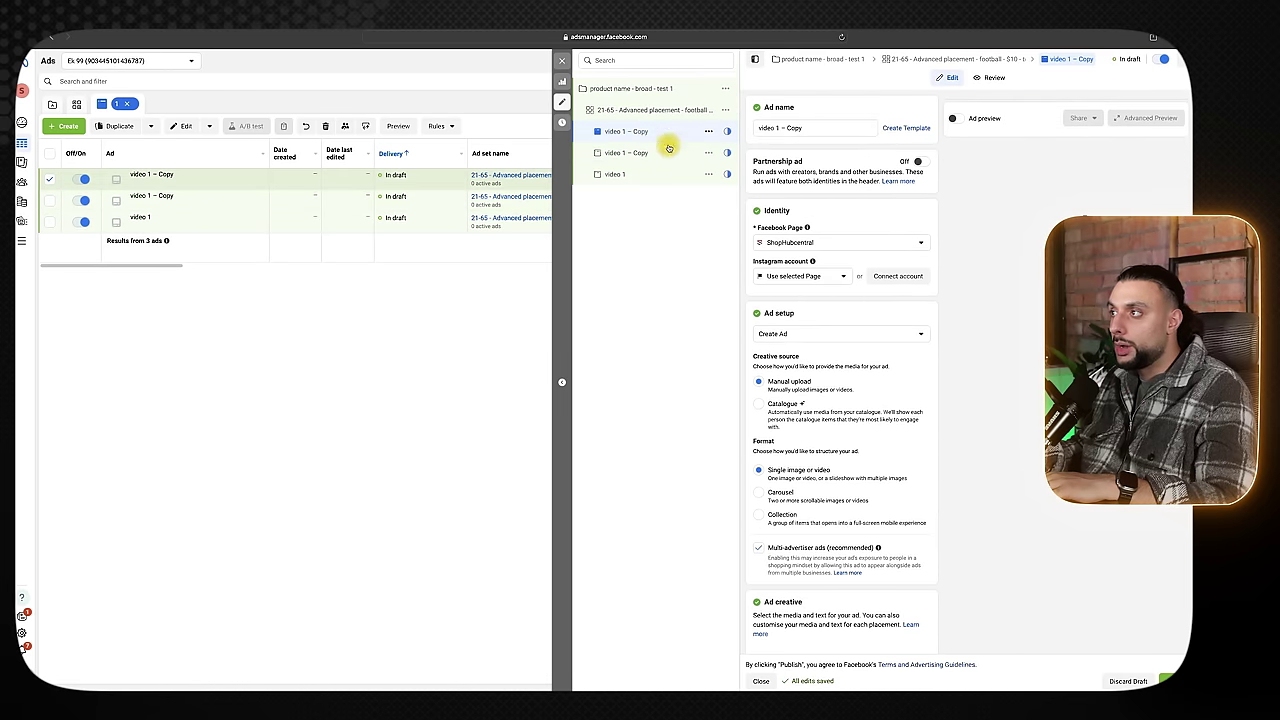
double_click(780, 127)
type("2")
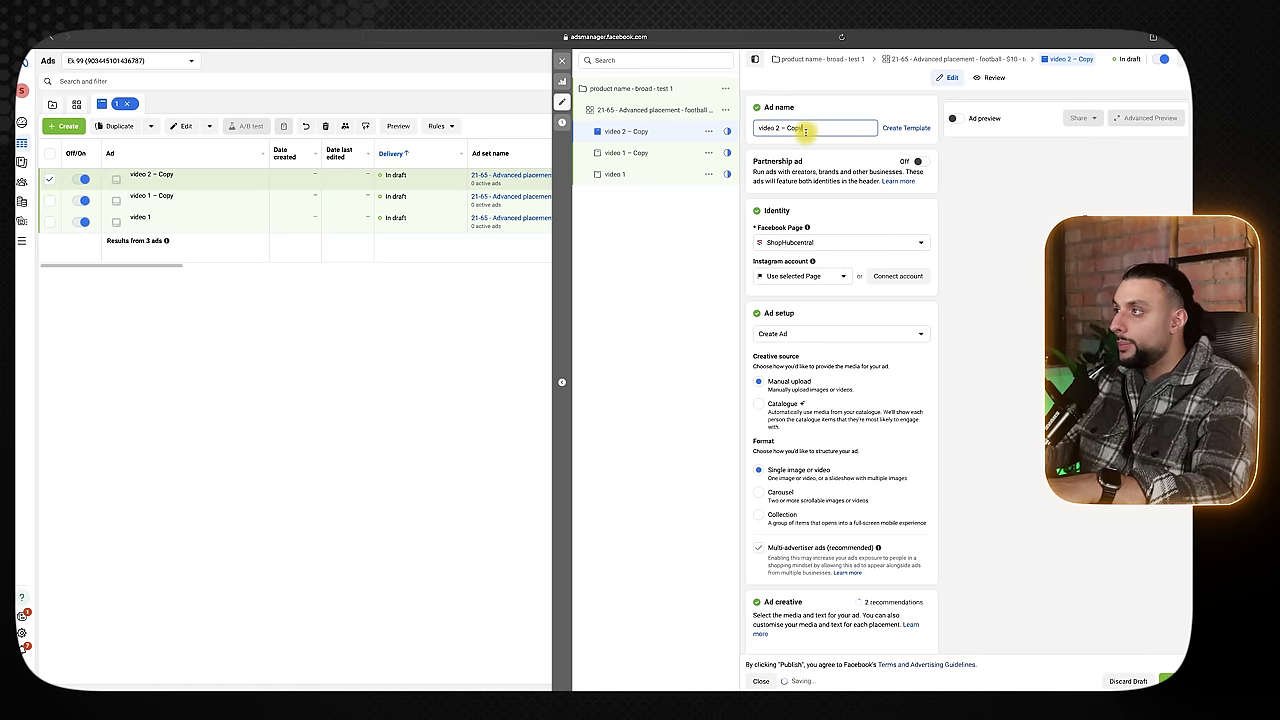
key("BackSpace")
key("BackSpace")
key("BackSpace")
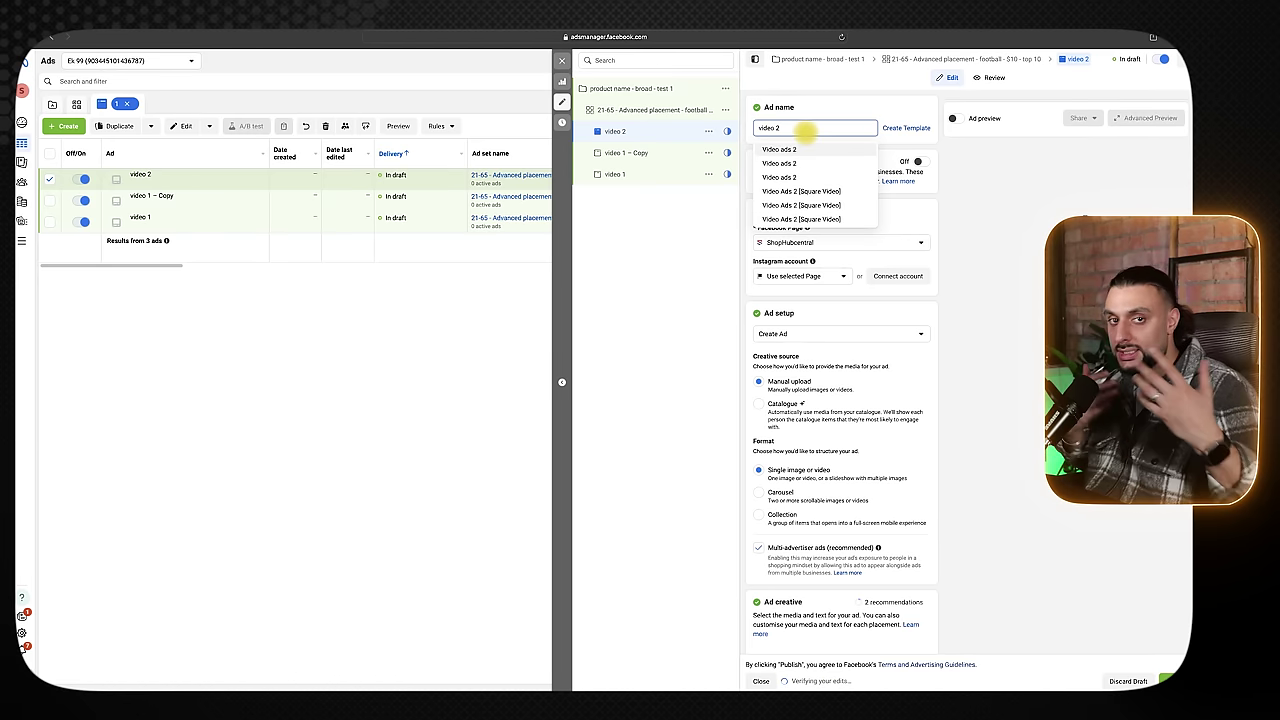
left_click(1020, 277)
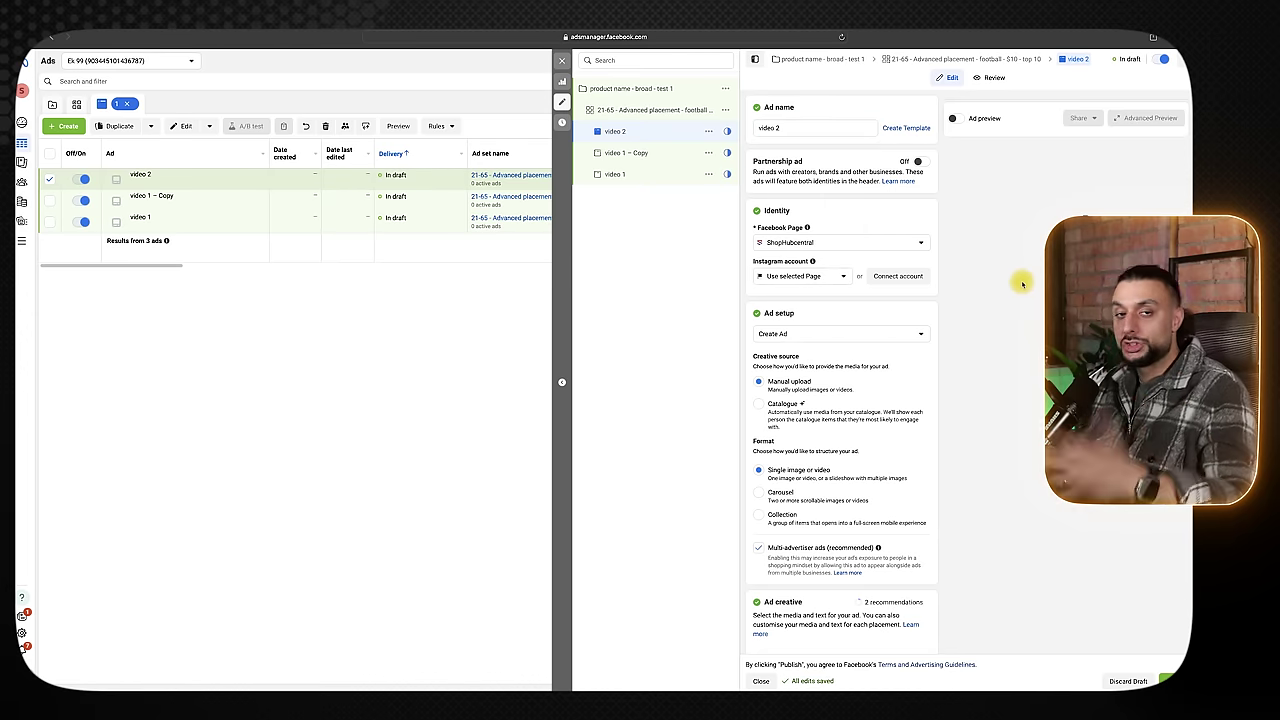
Rename the remaining copy of the video 1 ad as "carousel 1".
scroll(993, 284, "down", 5)
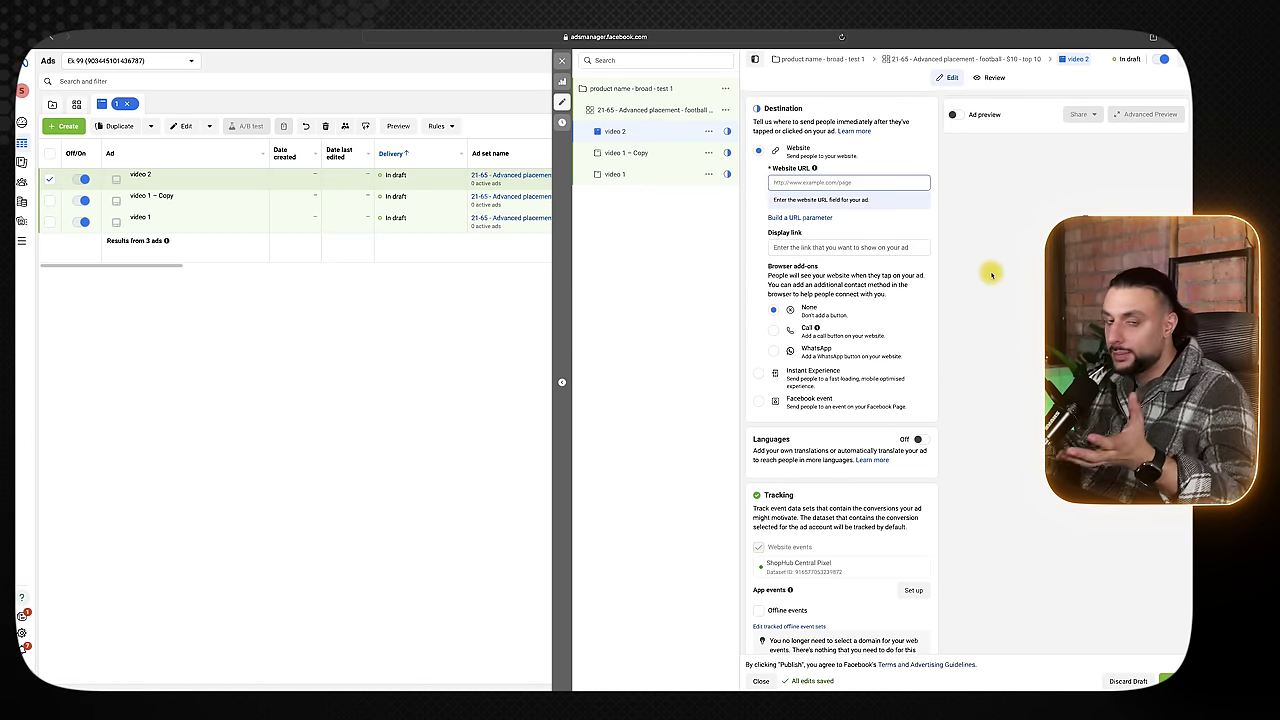
scroll(991, 274, "up", 5)
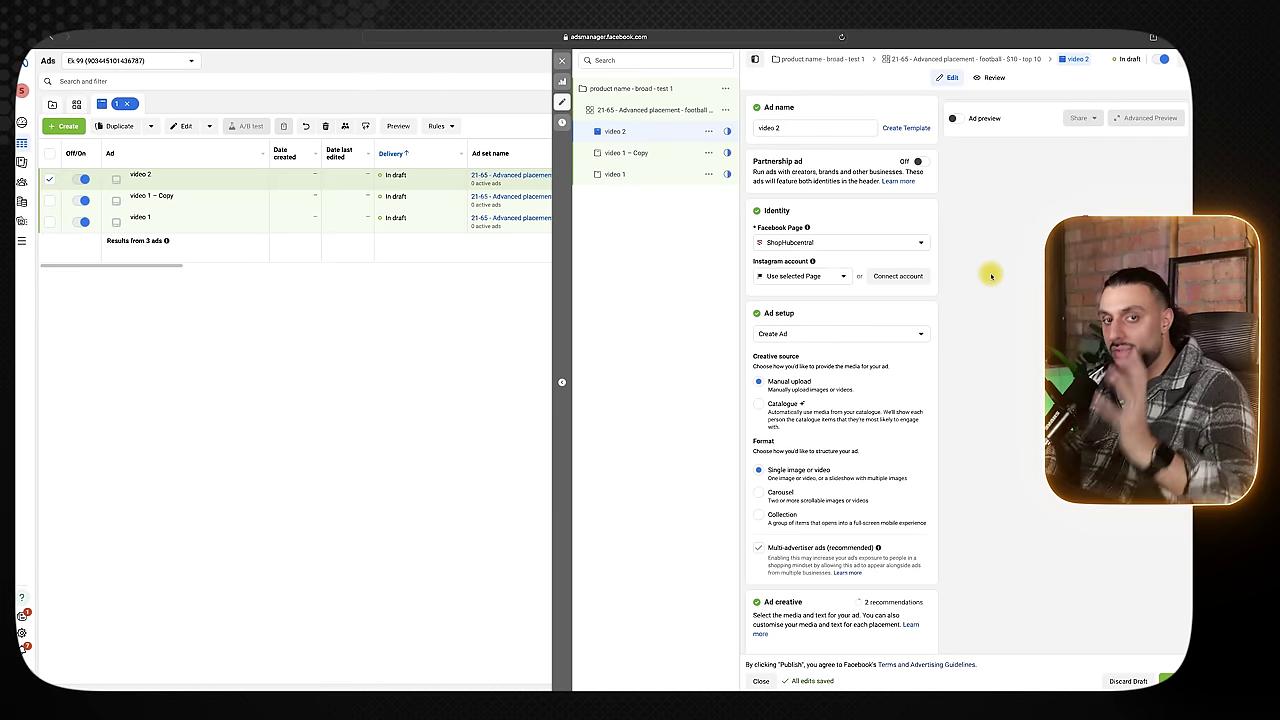
left_click(630, 153)
left_click_drag(808, 130, 745, 120)
key("BackSpace")
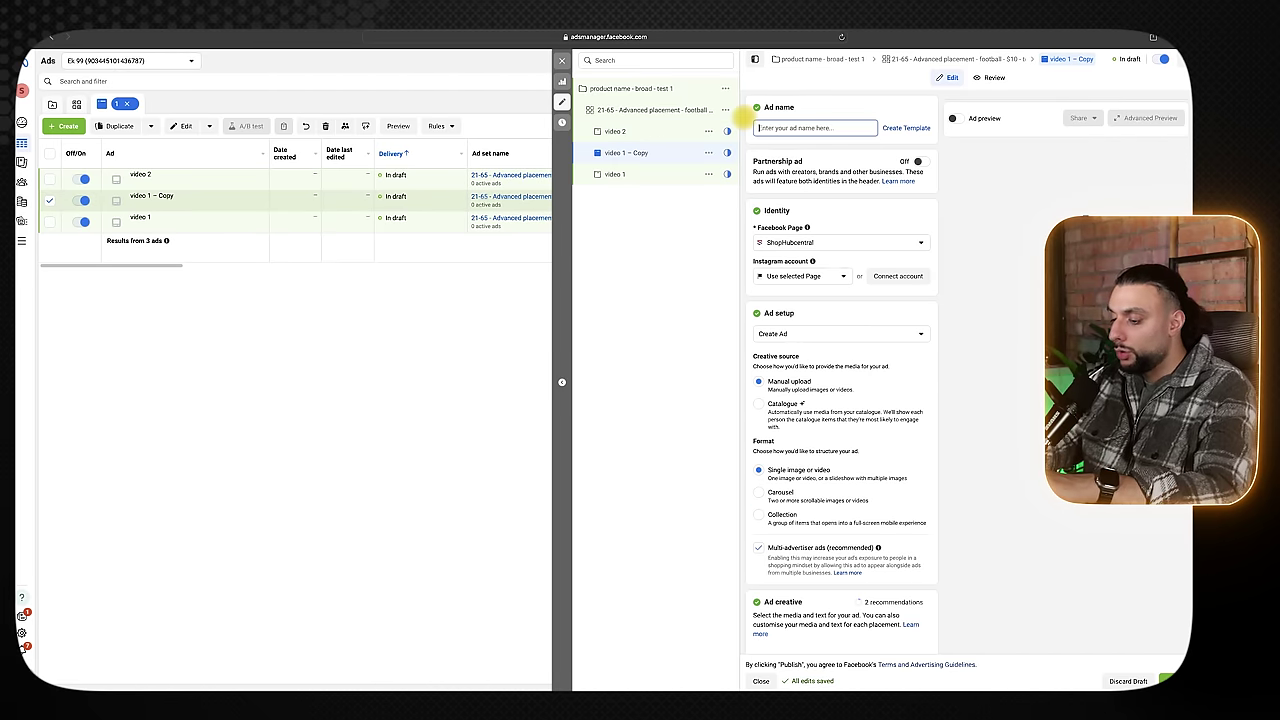
type("carousel 1")
left_click(1000, 278)
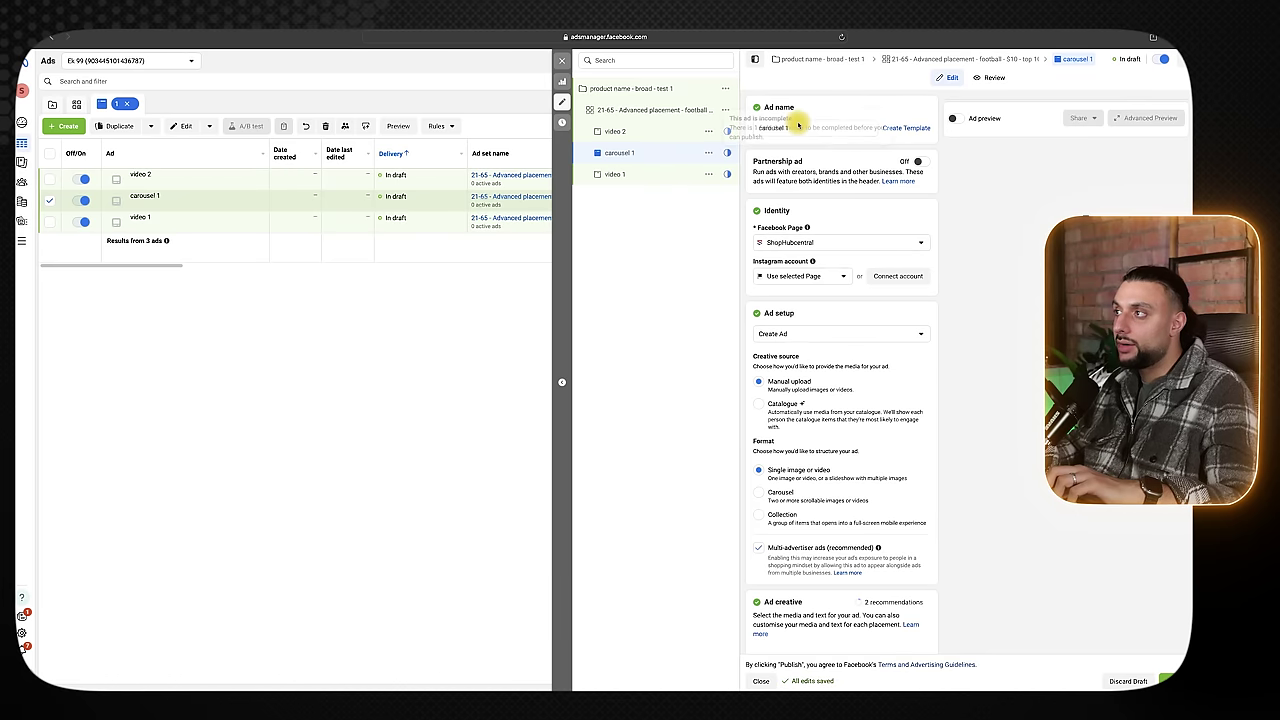
Change the carousel 1 ad's format to Carousel and review its carousel card and destination settings.
scroll(918, 330, "down", 1)
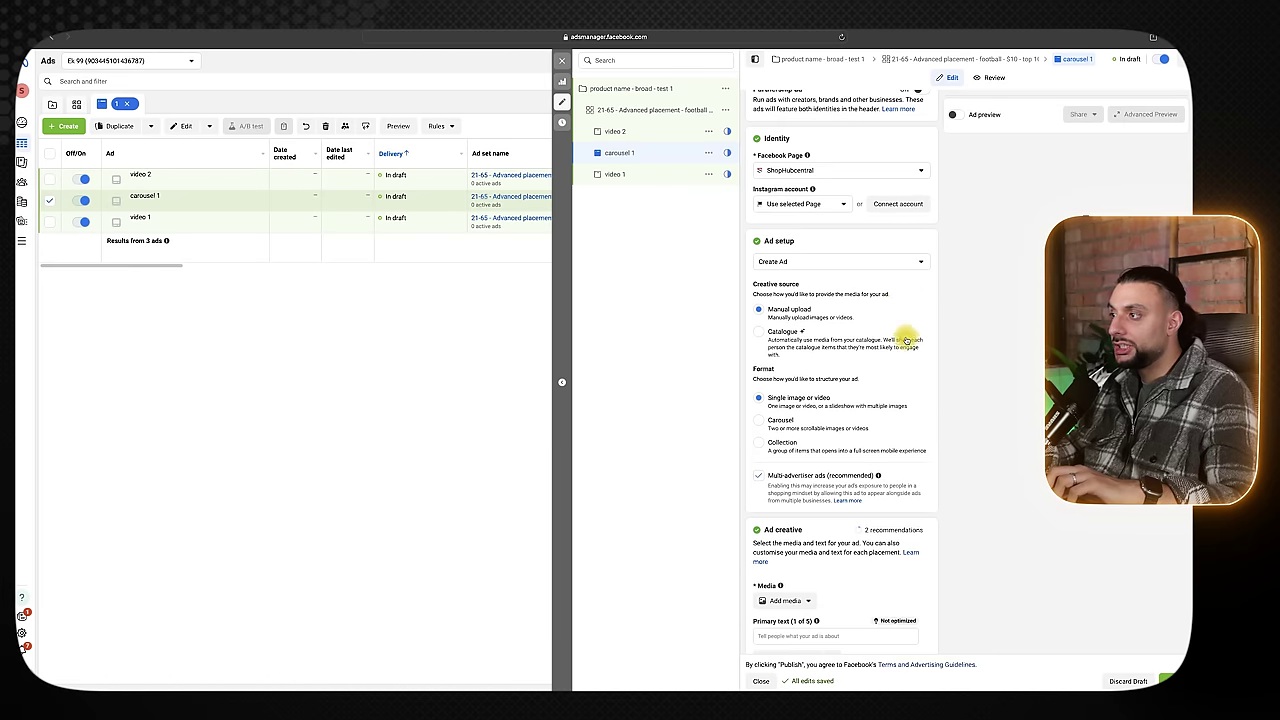
left_click(834, 421)
scroll(944, 408, "down", 5)
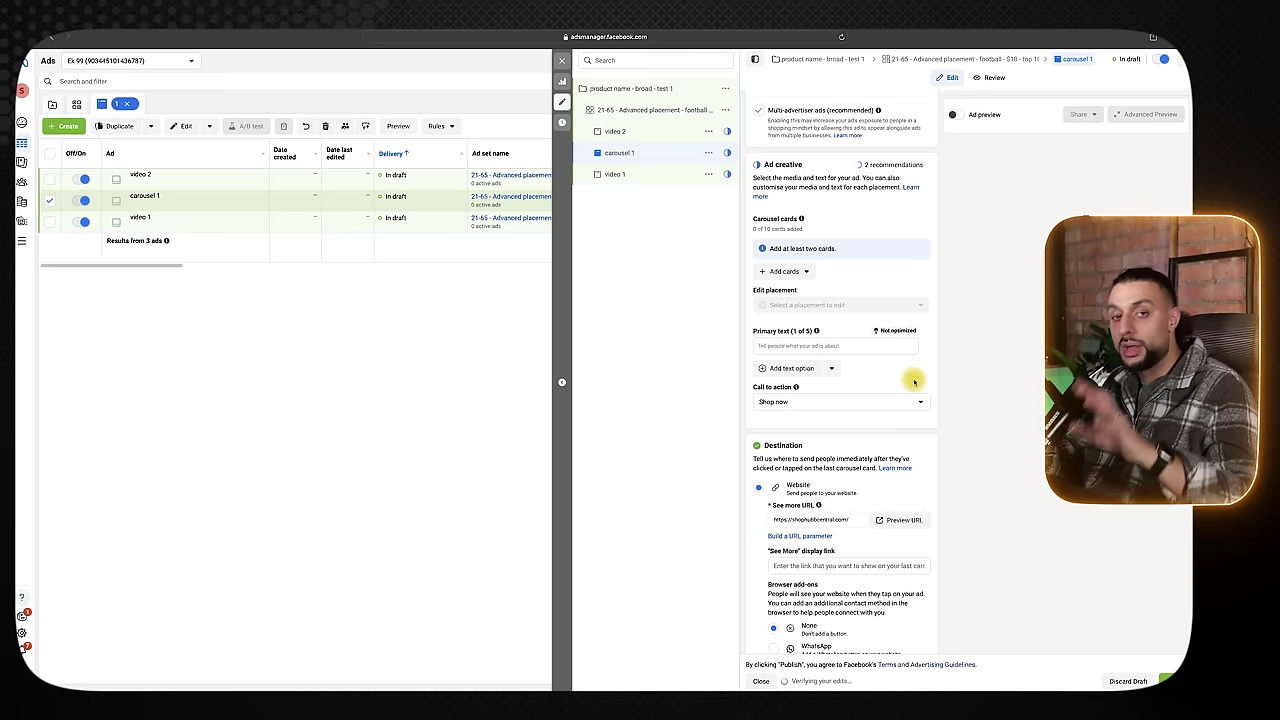
scroll(911, 375, "up", 6)
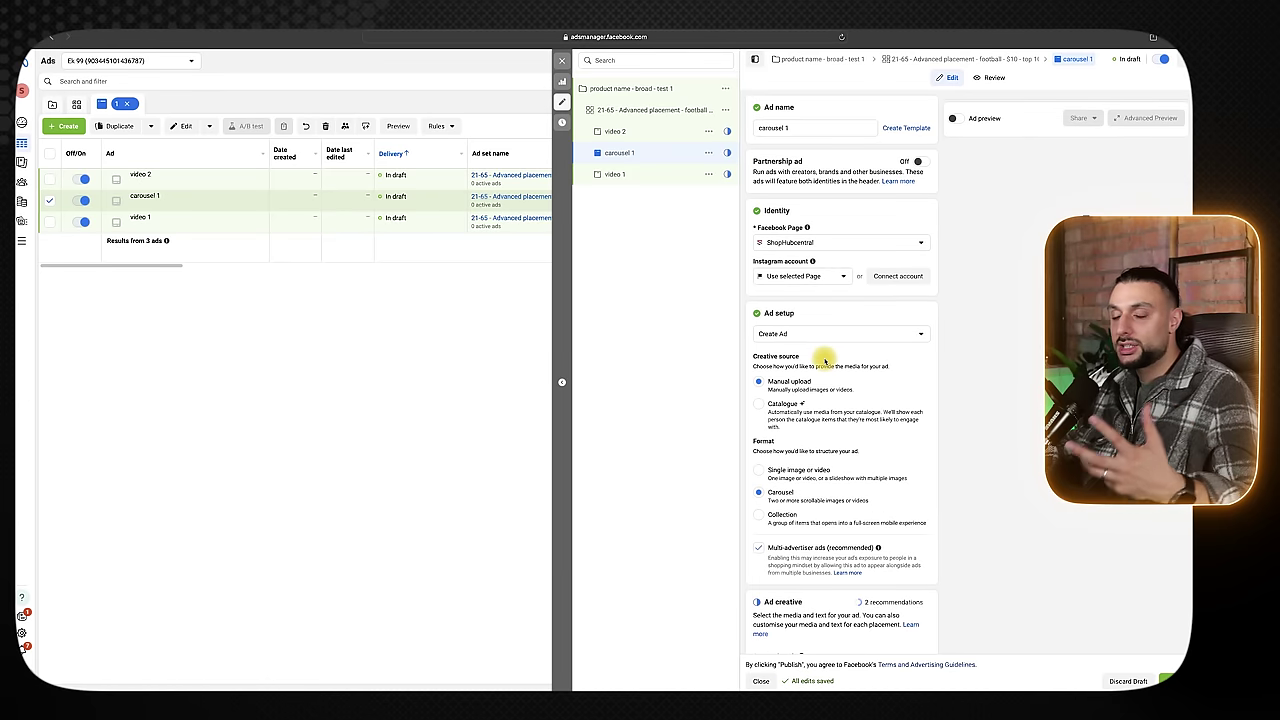
scroll(854, 434, "down", 1)
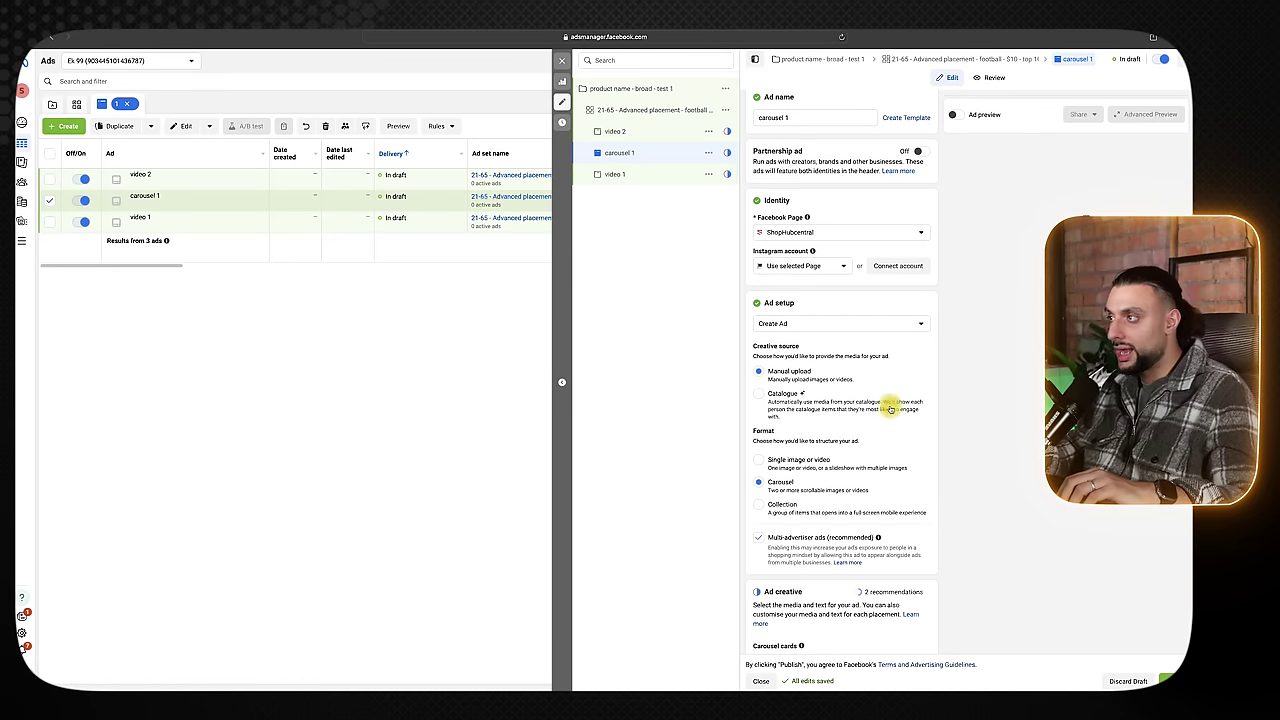
Add a first 1080 × 1080 image card to the carousel 1 ad's creative.
scroll(890, 409, "down", 5)
scroll(966, 407, "up", 2)
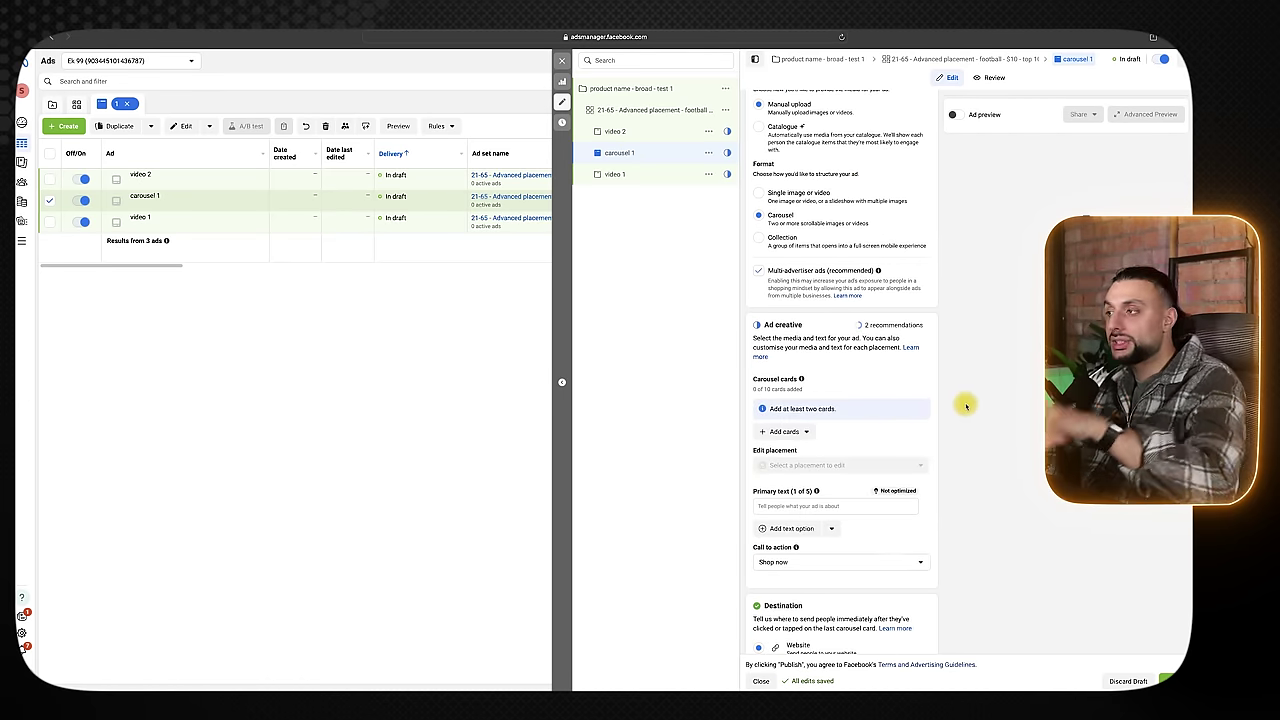
scroll(848, 344, "down", 1)
scroll(820, 312, "down", 1)
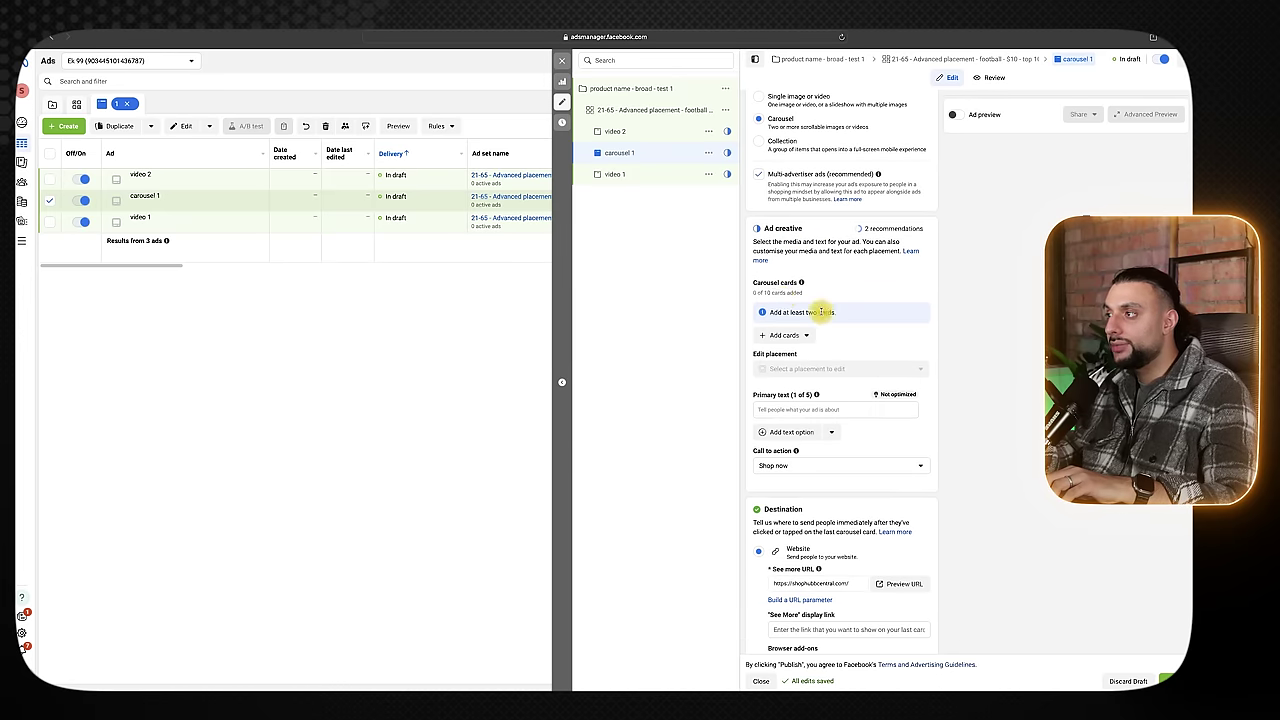
scroll(808, 300, "down", 1)
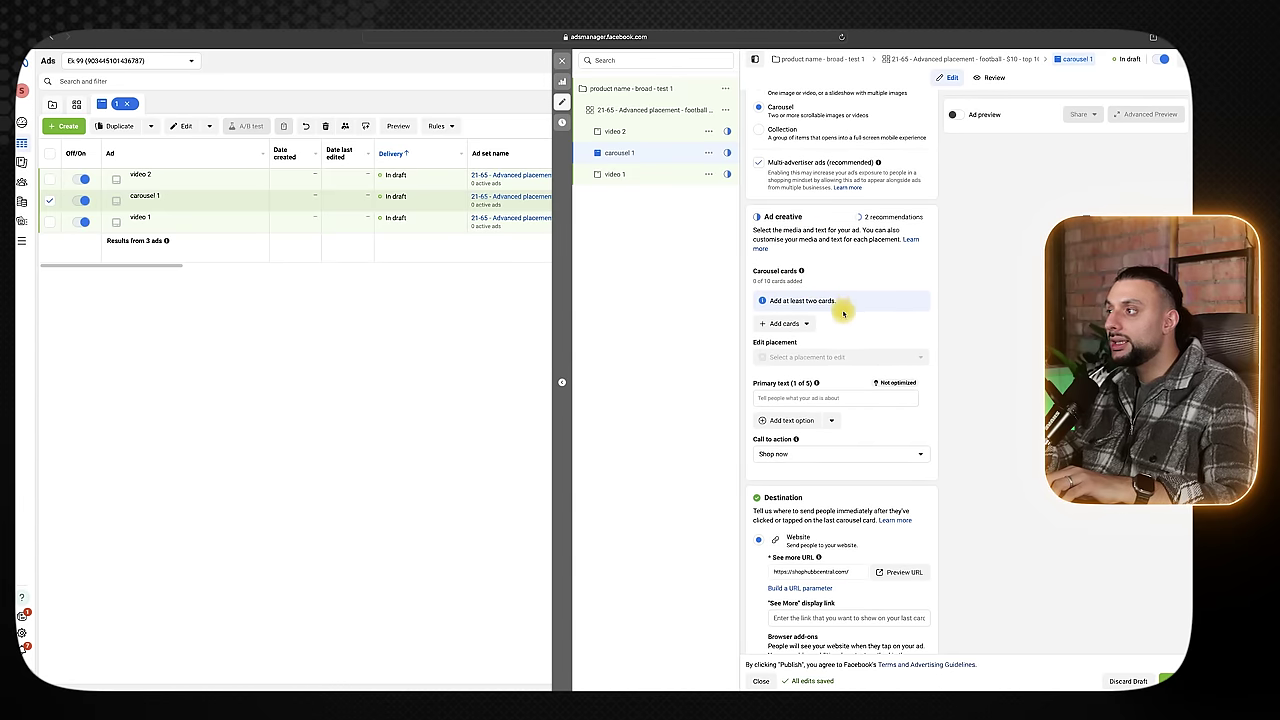
left_click(798, 316)
left_click(795, 334)
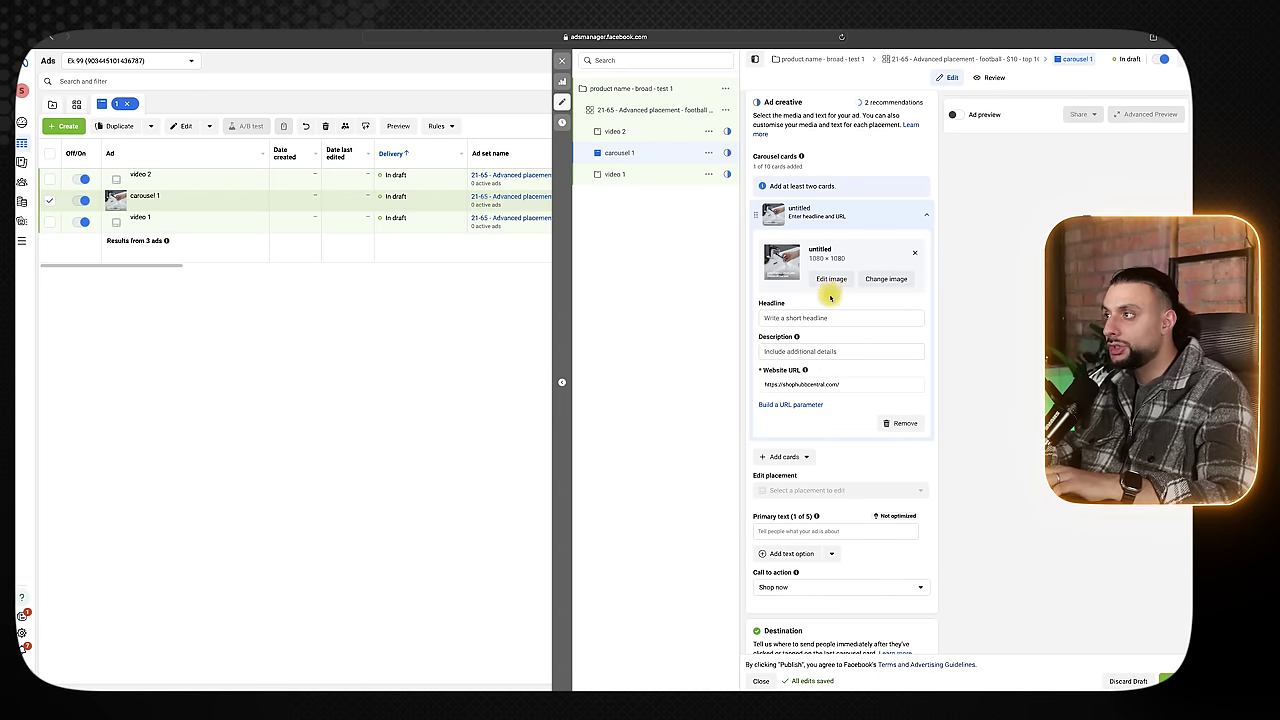
Review the new carousel card's headline, description and website URL fields.
scroll(821, 386, "down", 2)
scroll(821, 380, "up", 2)
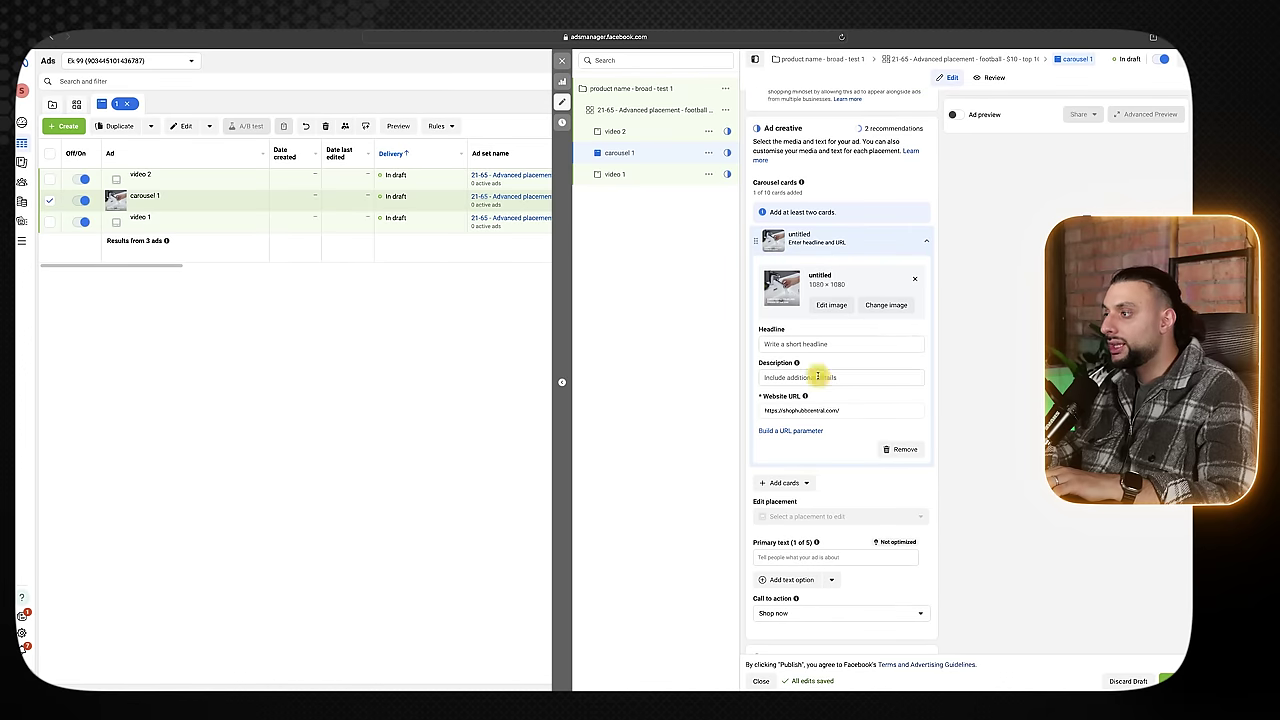
scroll(831, 404, "down", 1)
scroll(831, 404, "up", 2)
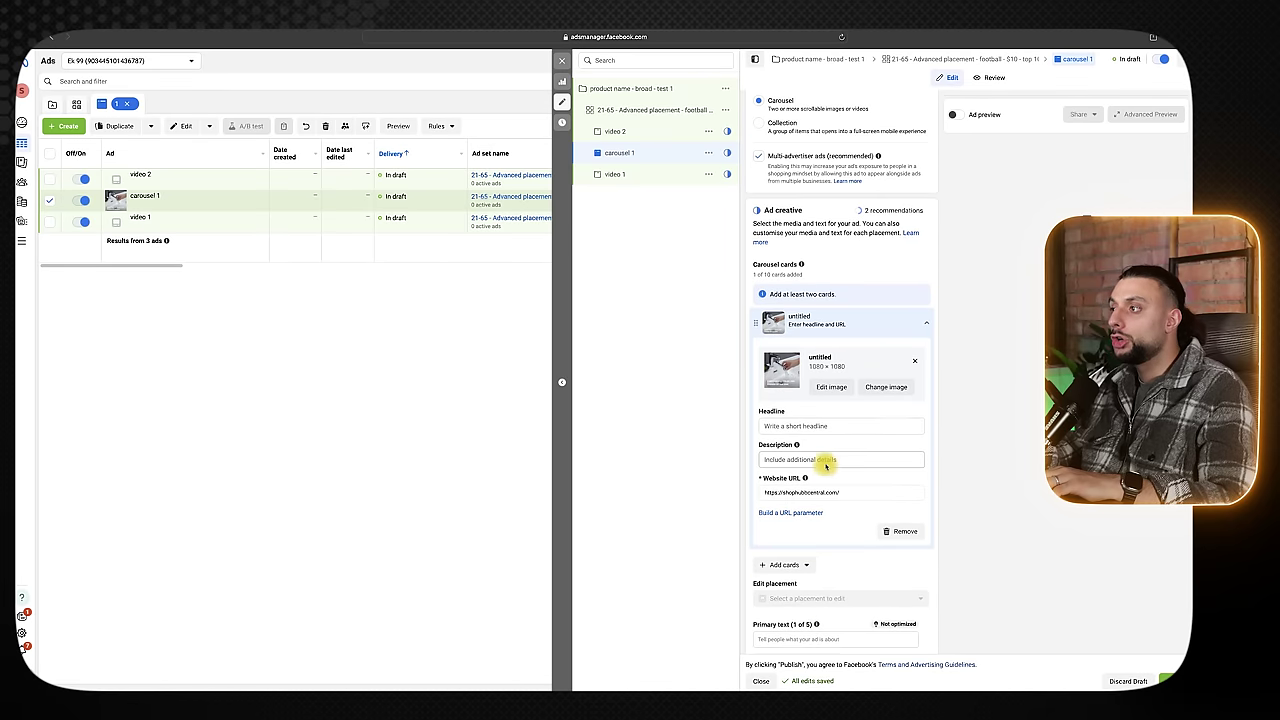
left_click(786, 426)
left_click(775, 459)
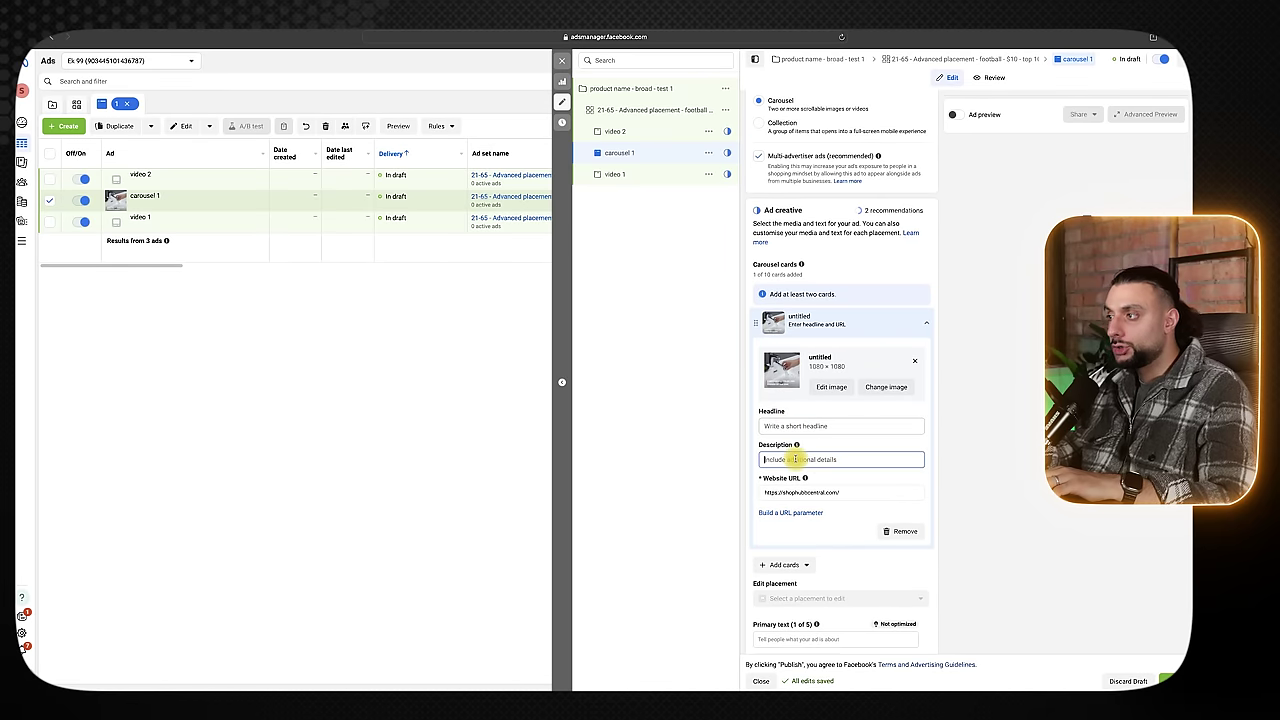
left_click(810, 492)
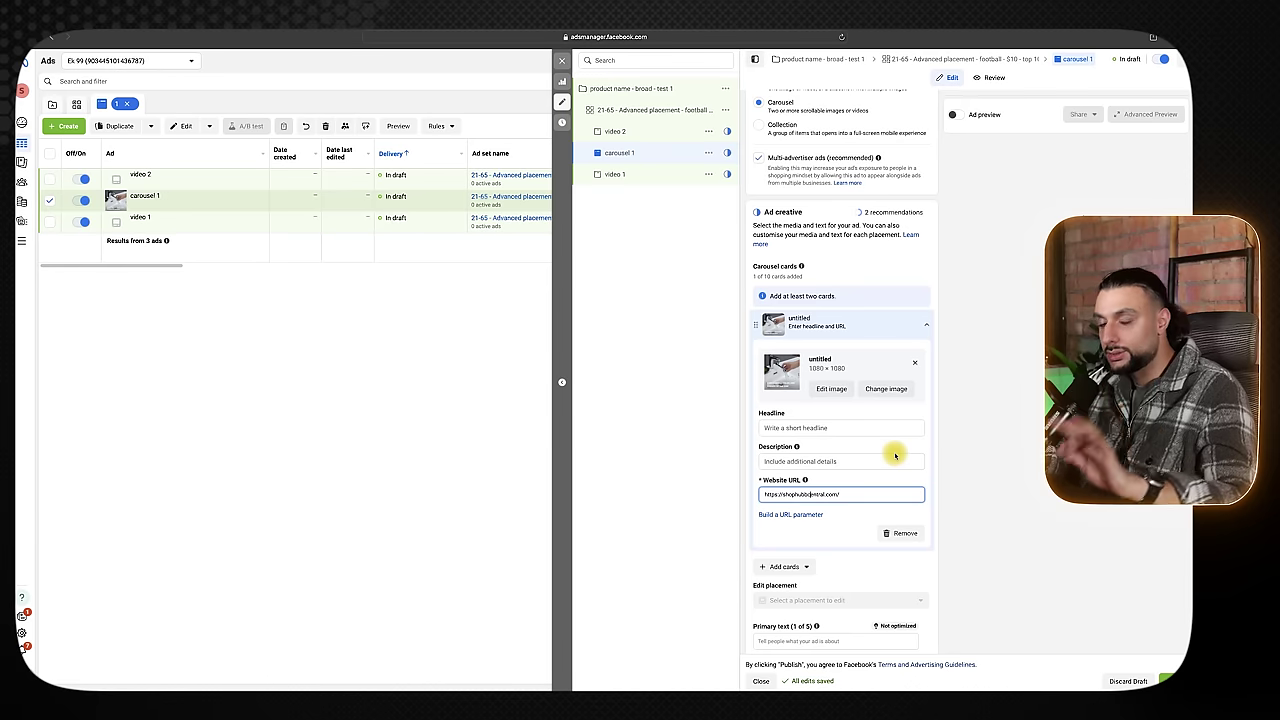
Duplicate the football ad set within the original campaign, making 4 copies.
scroll(895, 457, "up", 5)
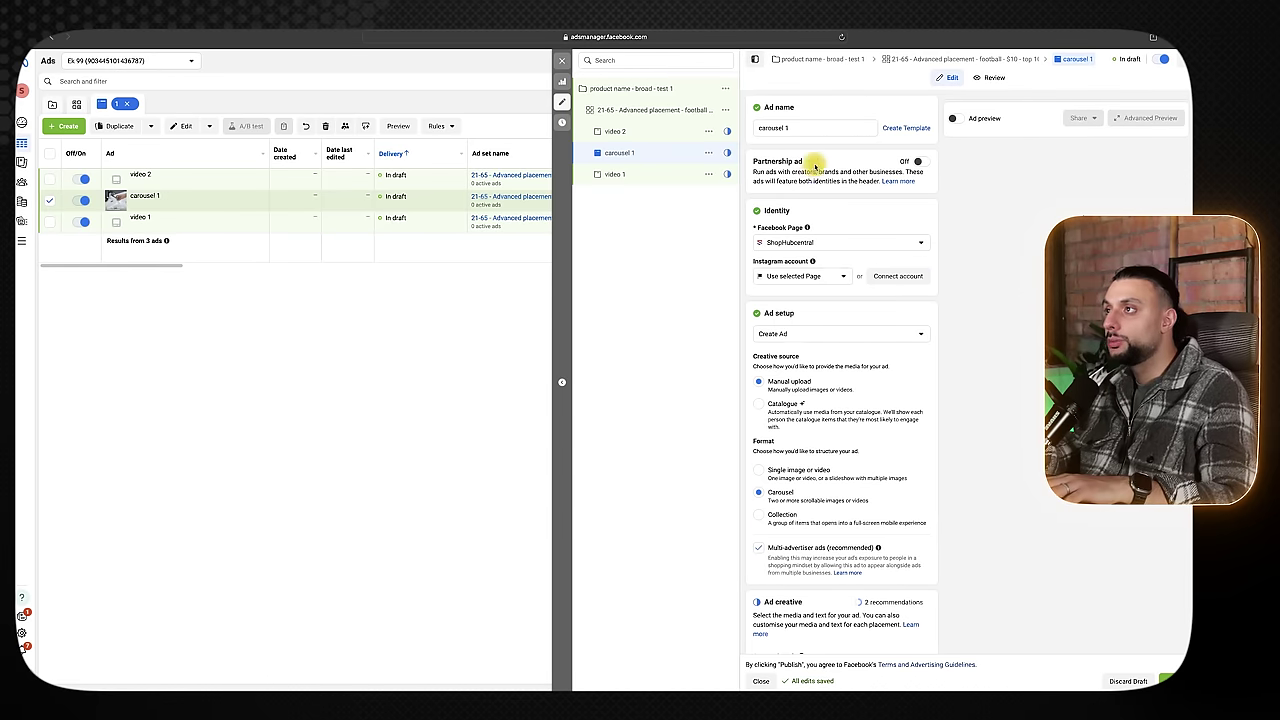
left_click(665, 112)
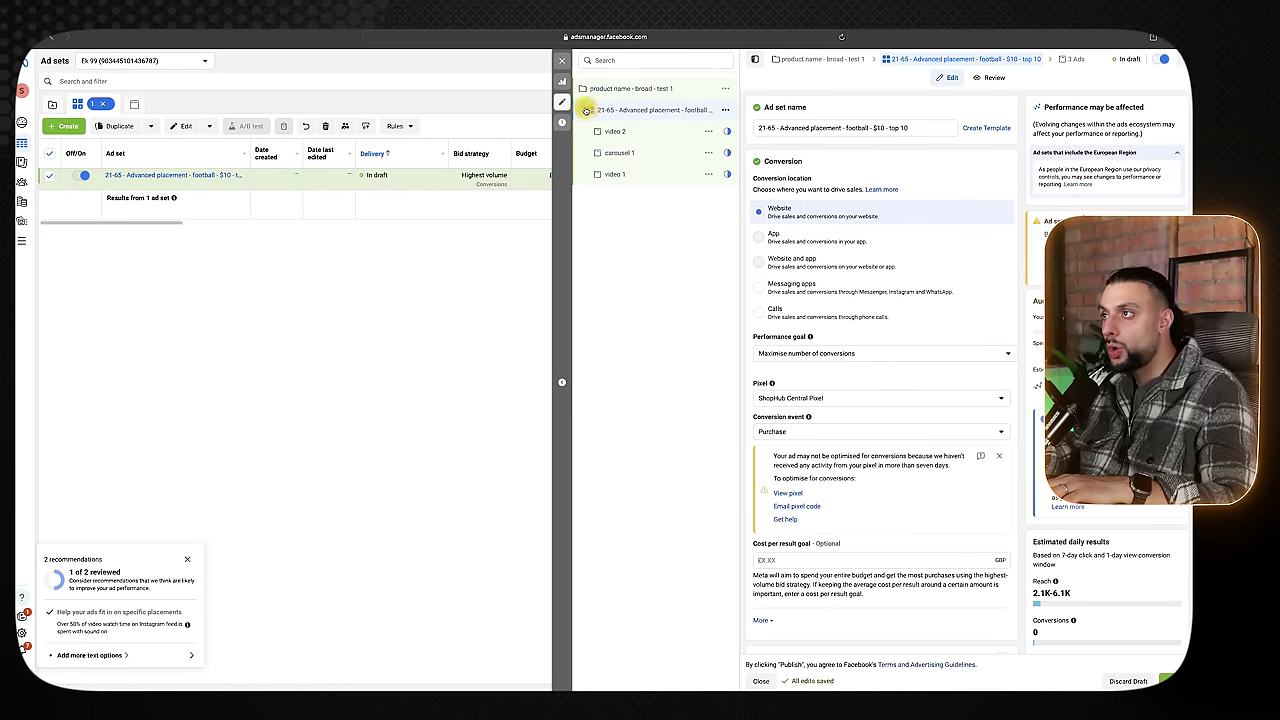
left_click(725, 112)
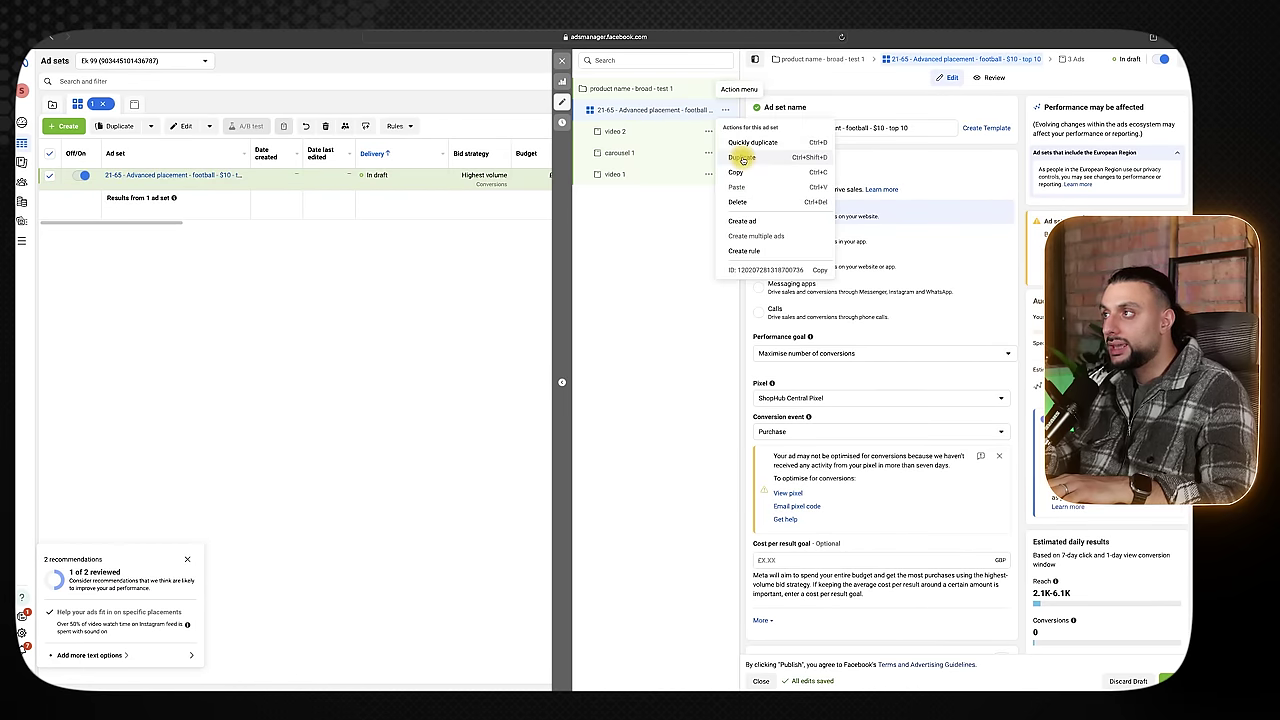
left_click(742, 204)
left_click(486, 426)
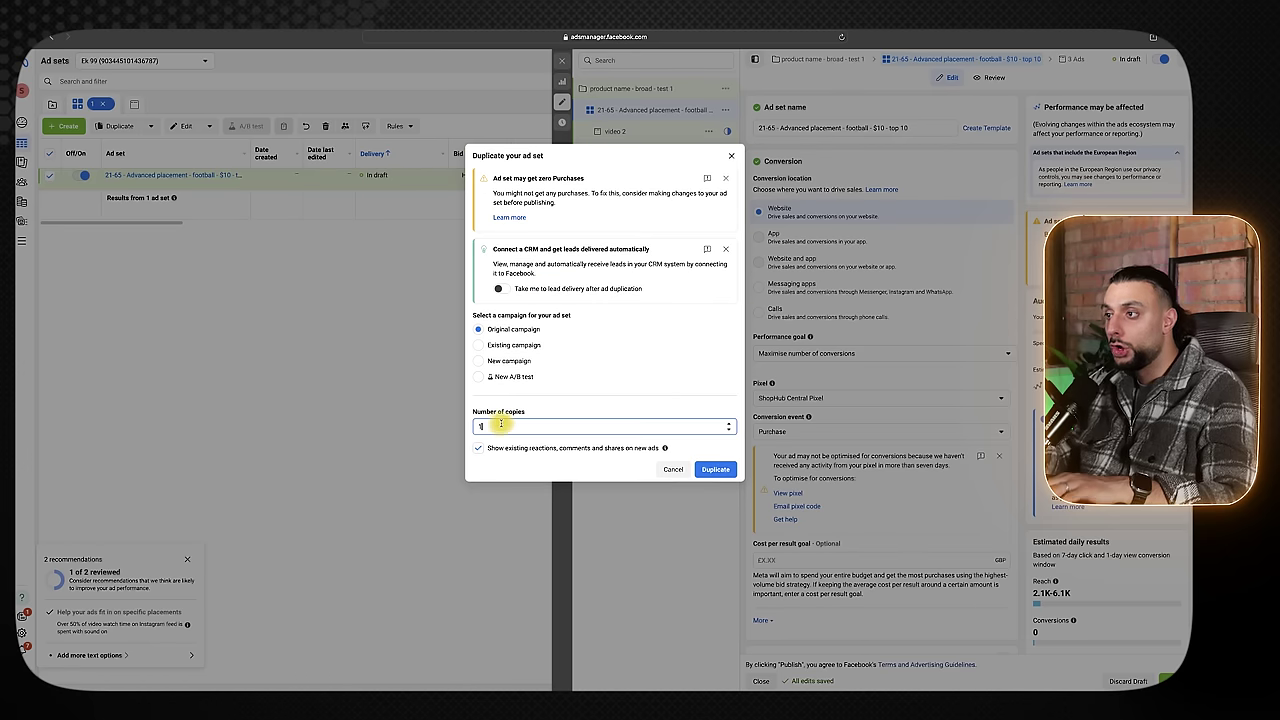
key("BackSpace")
type("5")
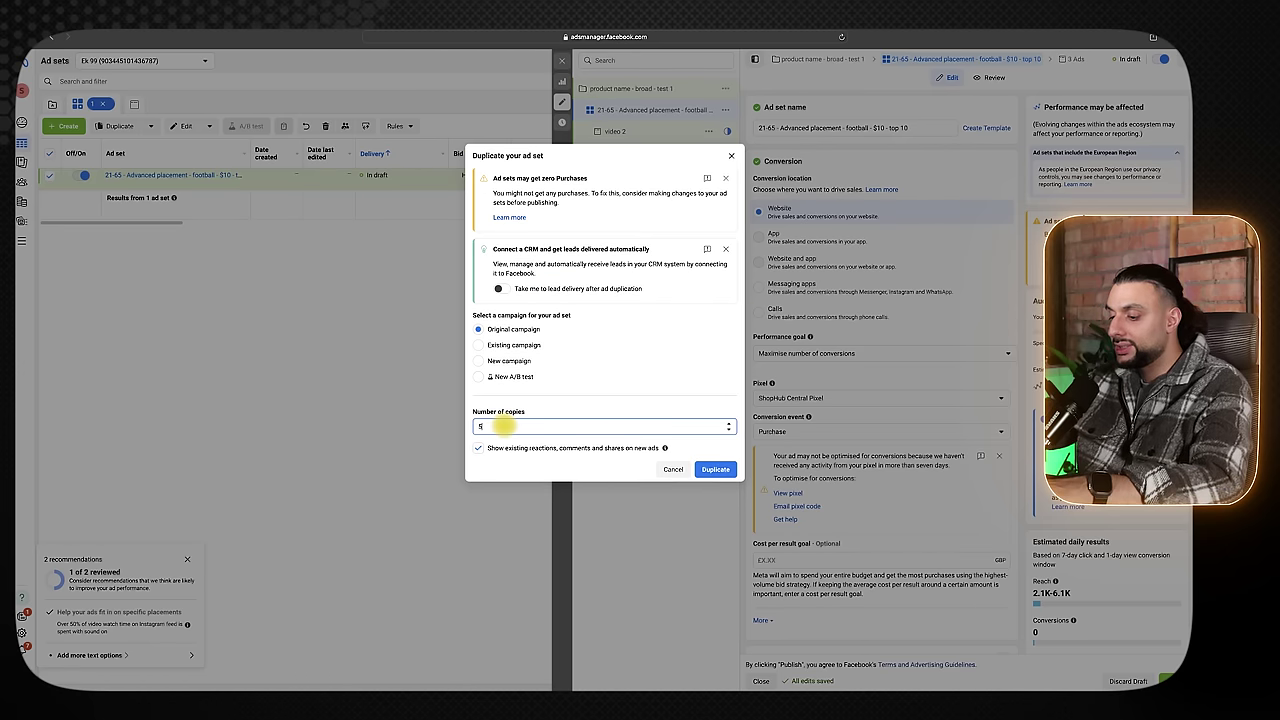
type("4")
left_click(724, 472)
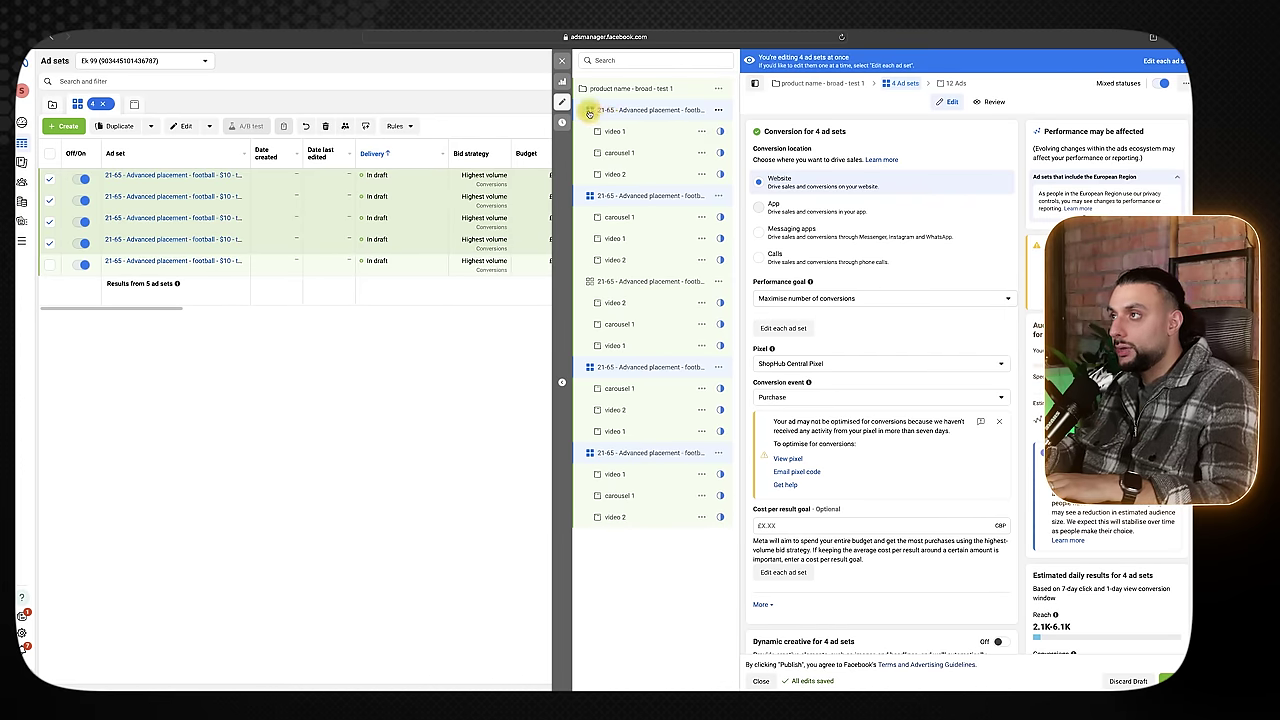
In the first copied ad set, replace the Association football (Soccer) interest with Sports (sports) in detailed targeting.
left_click(592, 110)
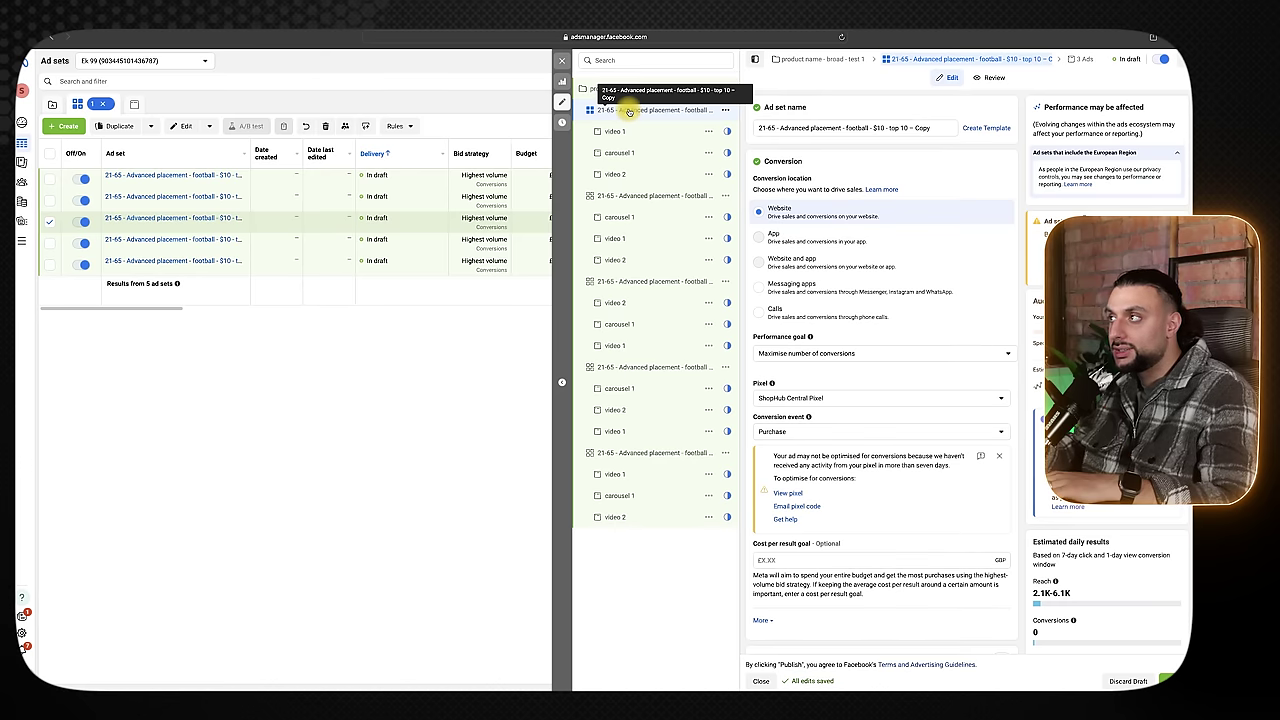
left_click(914, 128)
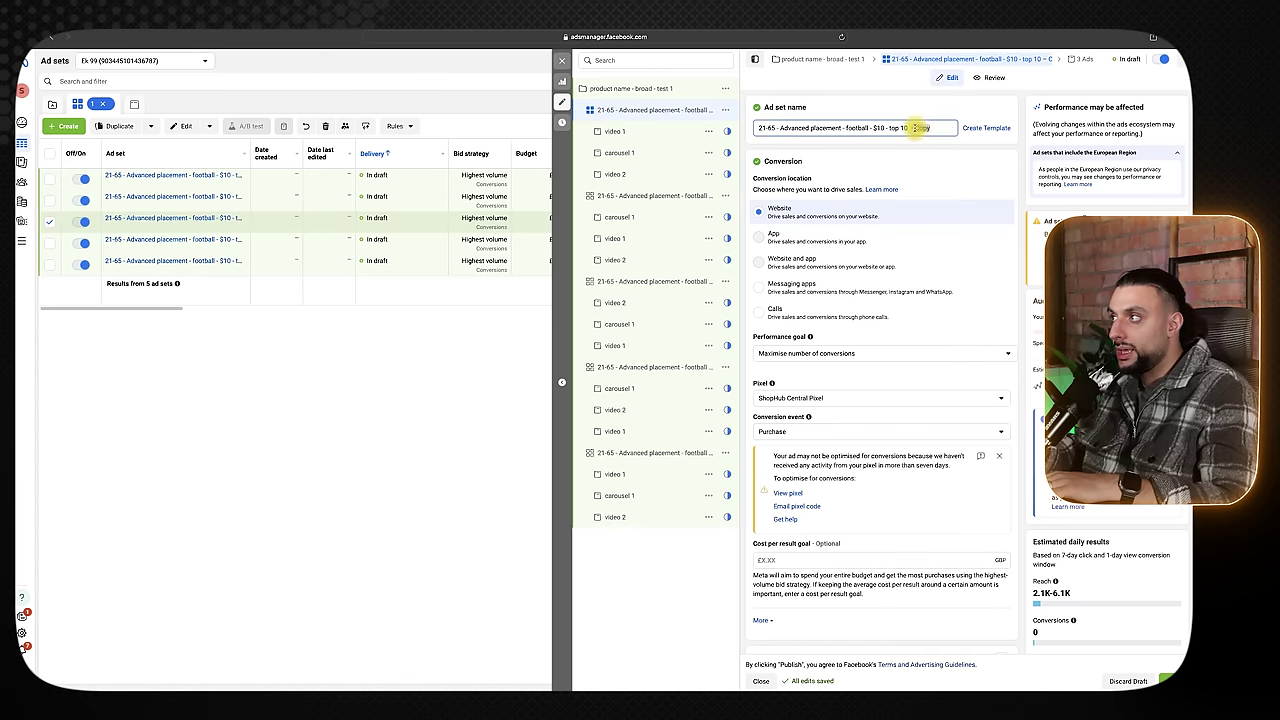
scroll(921, 311, "down", 10)
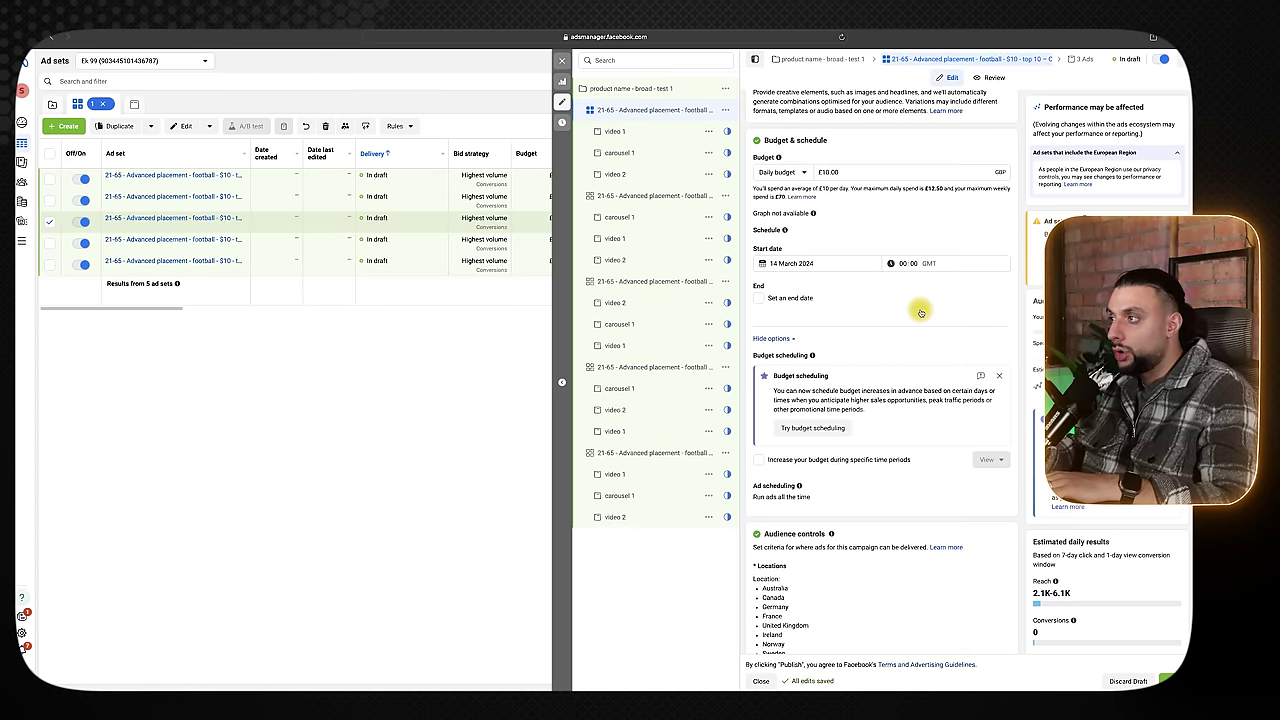
scroll(921, 311, "down", 3)
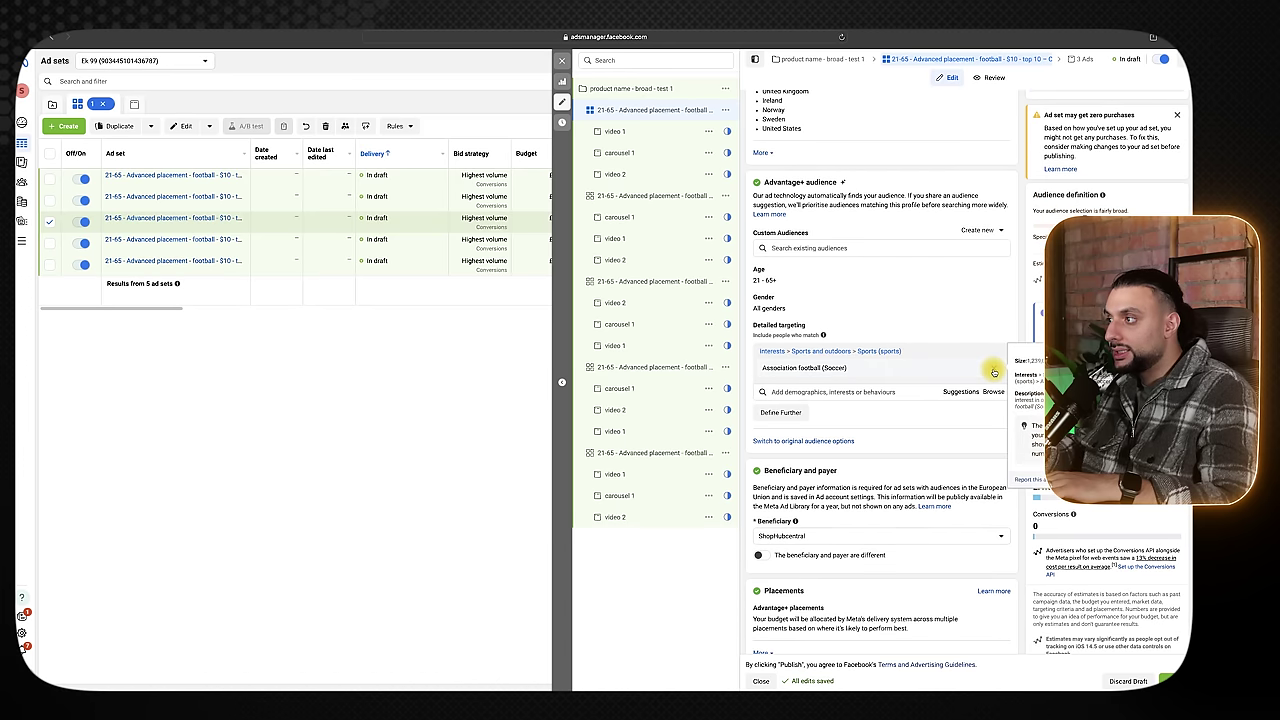
left_click(994, 372)
left_click(808, 391)
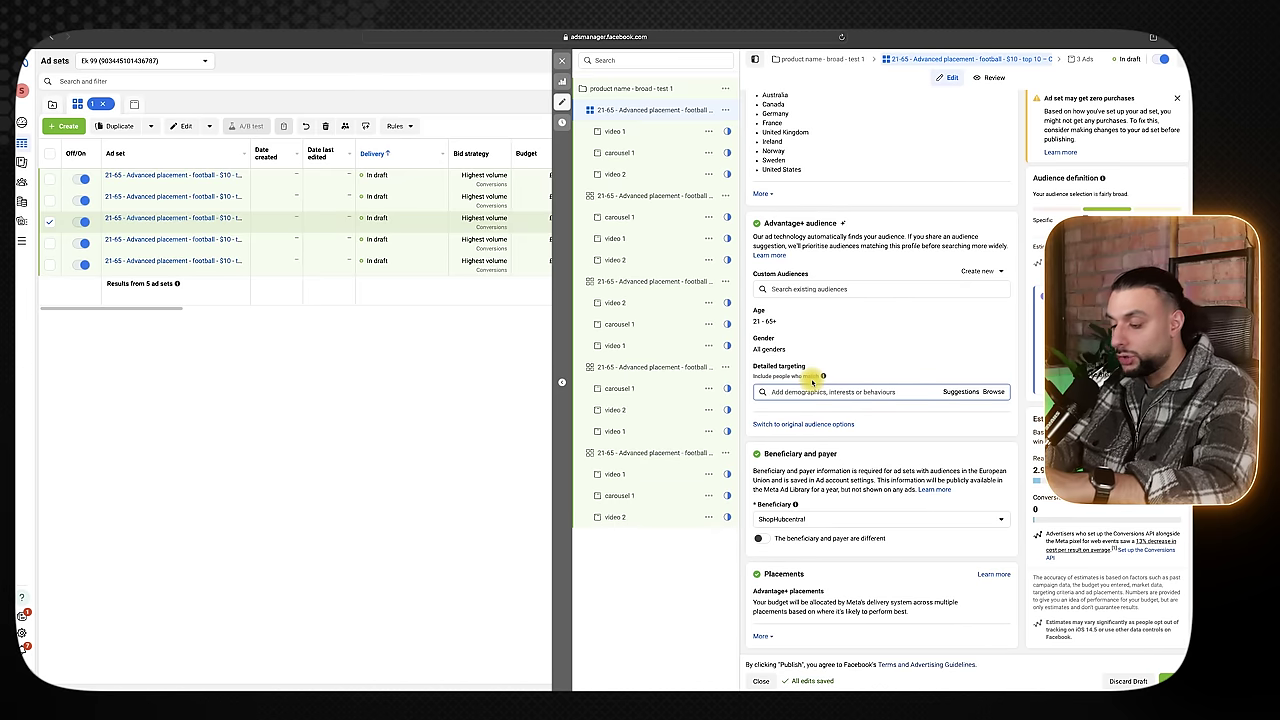
type("sports")
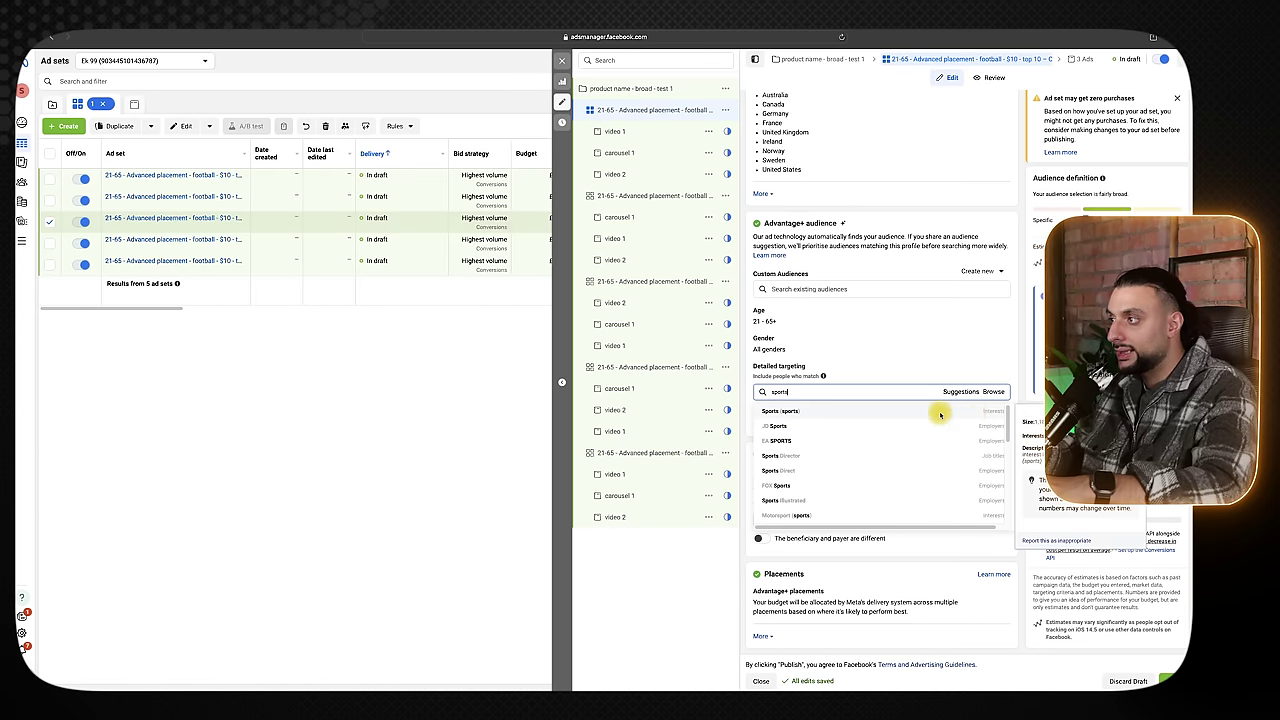
left_click(937, 411)
Change "football" to "sports" in the first copied ad set's name and remove the word "Copy".
left_click(846, 128)
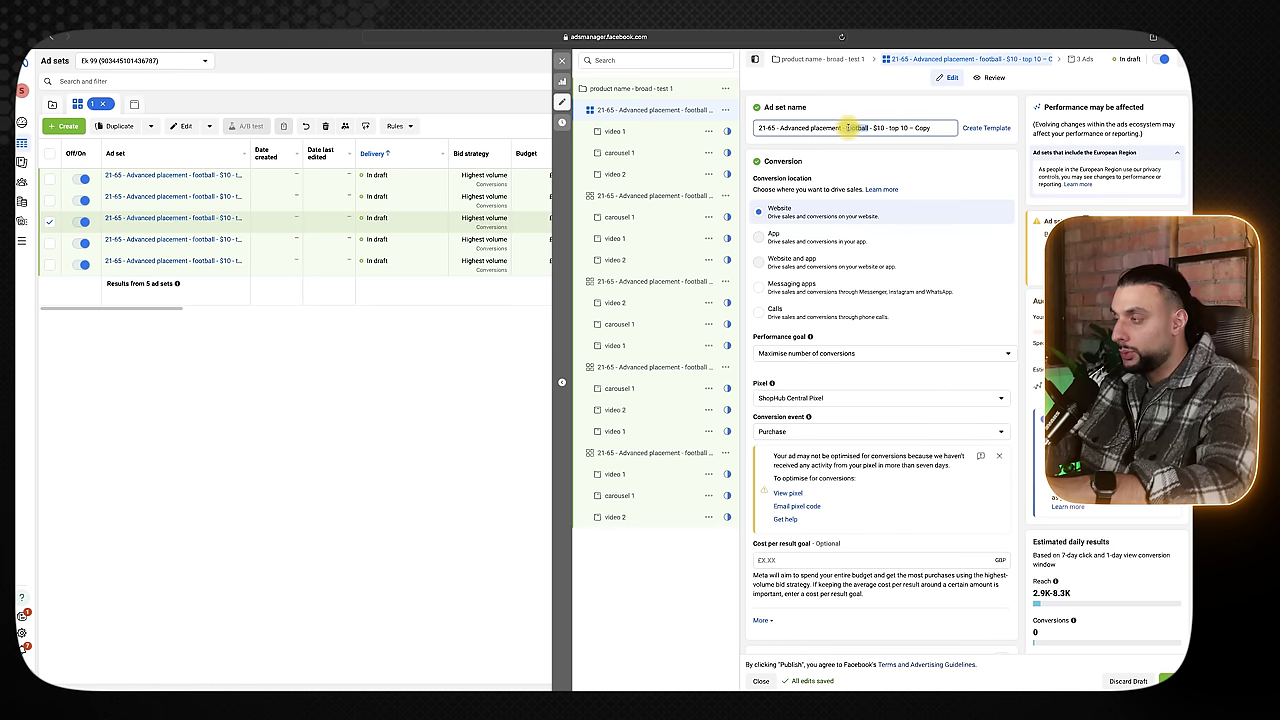
key("BackSpace")
type("sports")
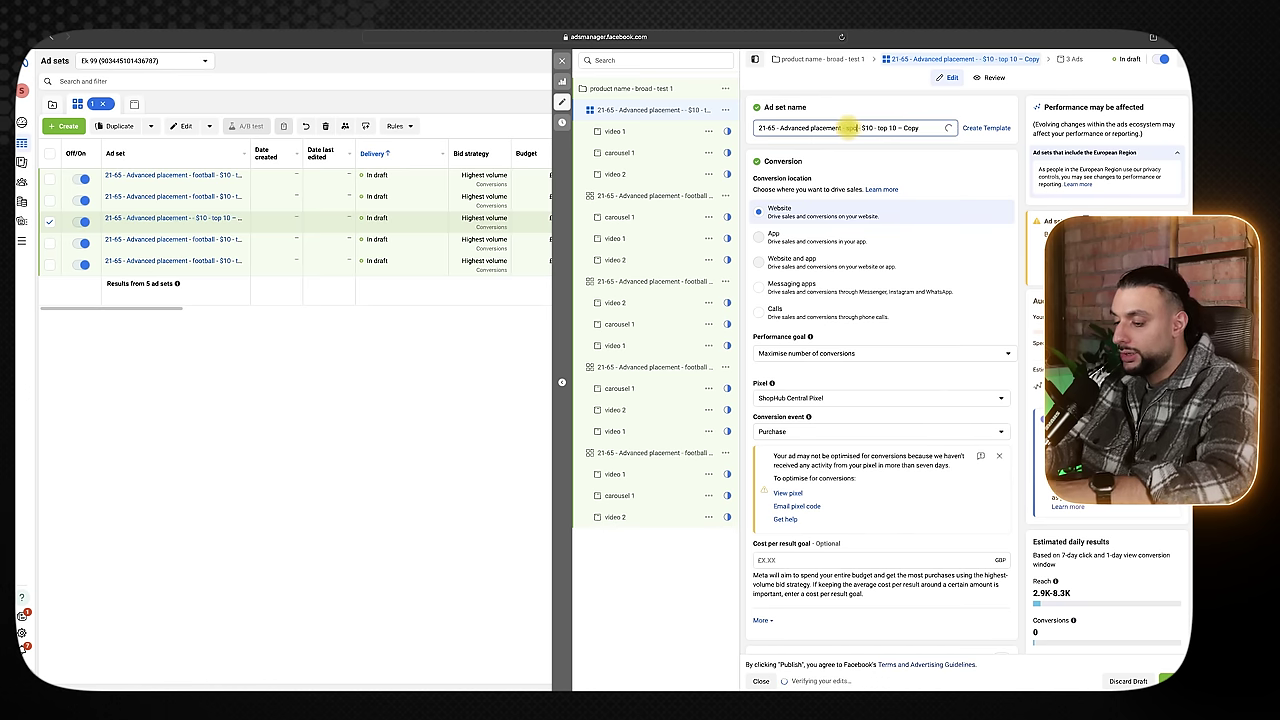
type(" -")
left_click_drag(904, 127, 922, 129)
Remove the word "Copy" from the second copied ad set's name.
left_click(655, 195)
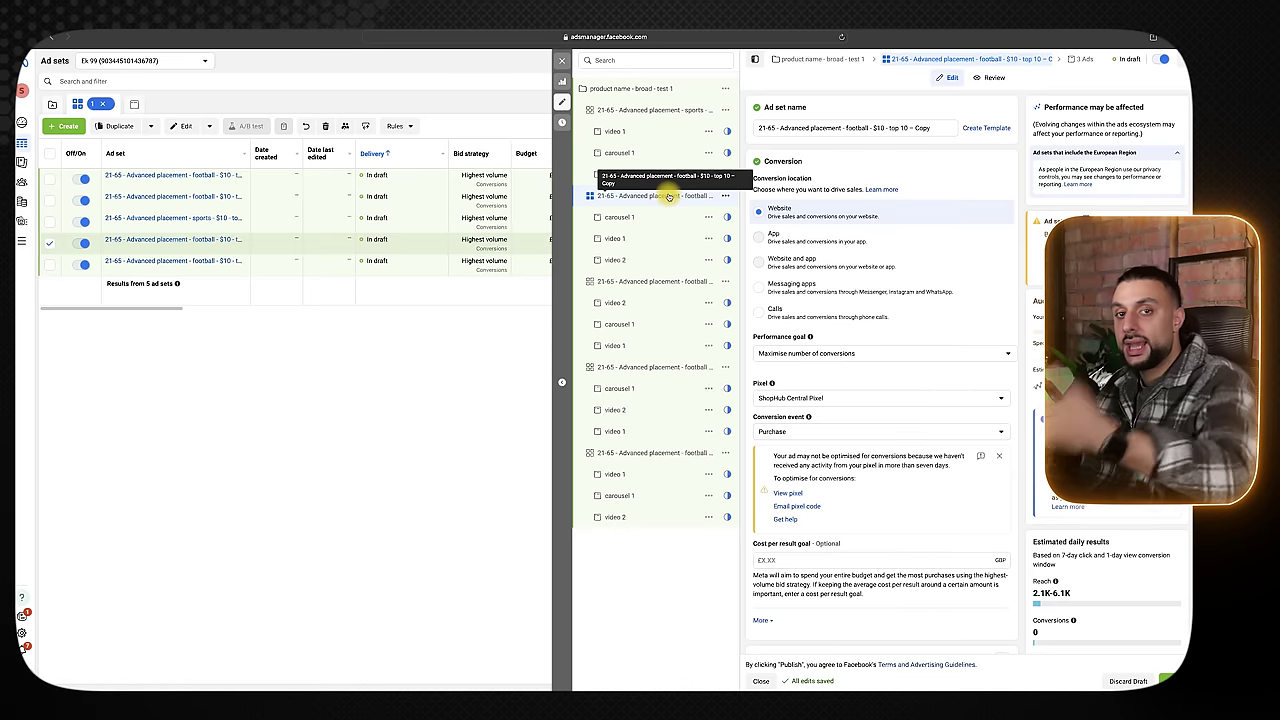
left_click_drag(930, 128, 911, 128)
key("BackSpace")
Clear the Association football (Soccer) interest from the second copied ad set's detailed targeting, ready for a new interest.
scroll(932, 407, "down", 10)
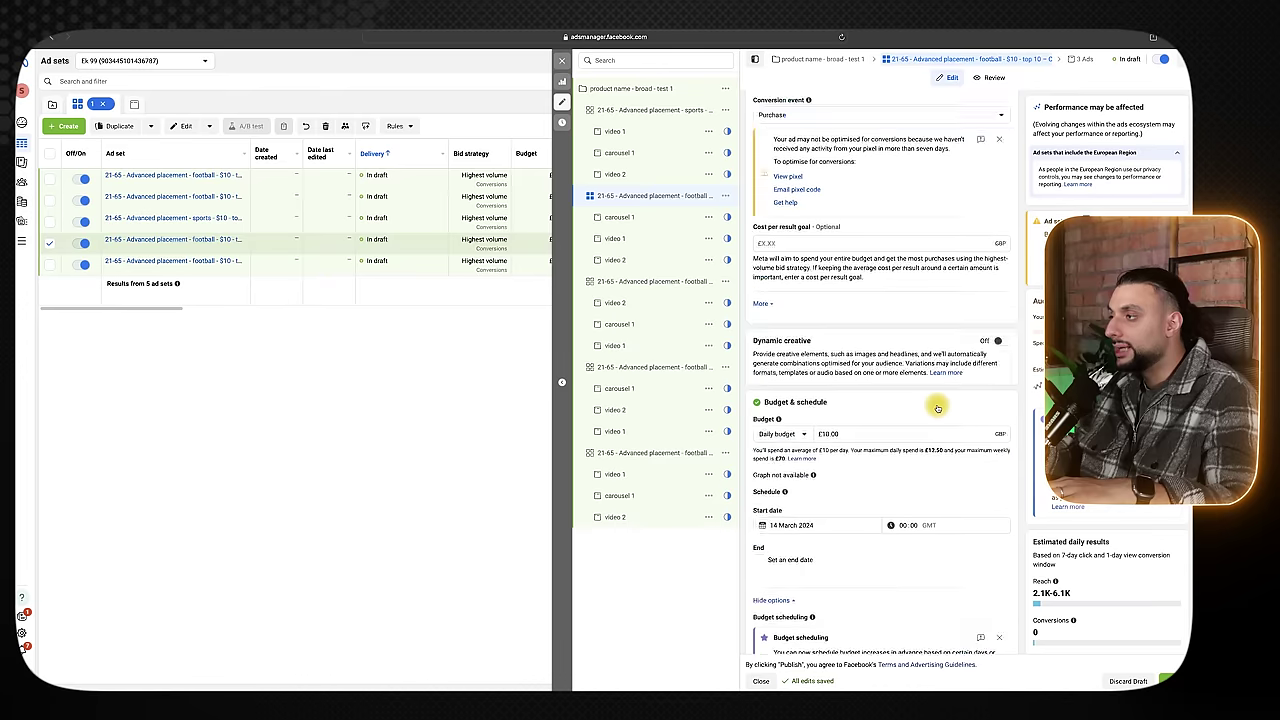
scroll(932, 407, "down", 1)
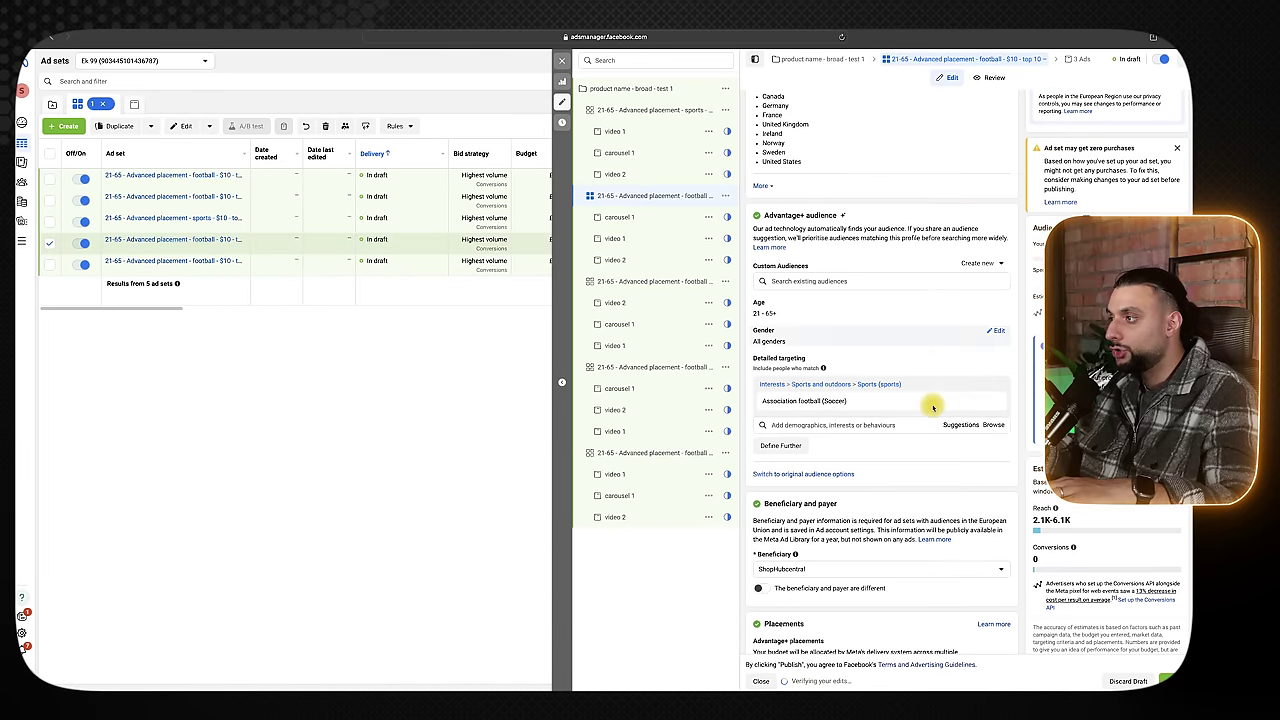
left_click(985, 405)
left_click(831, 392)
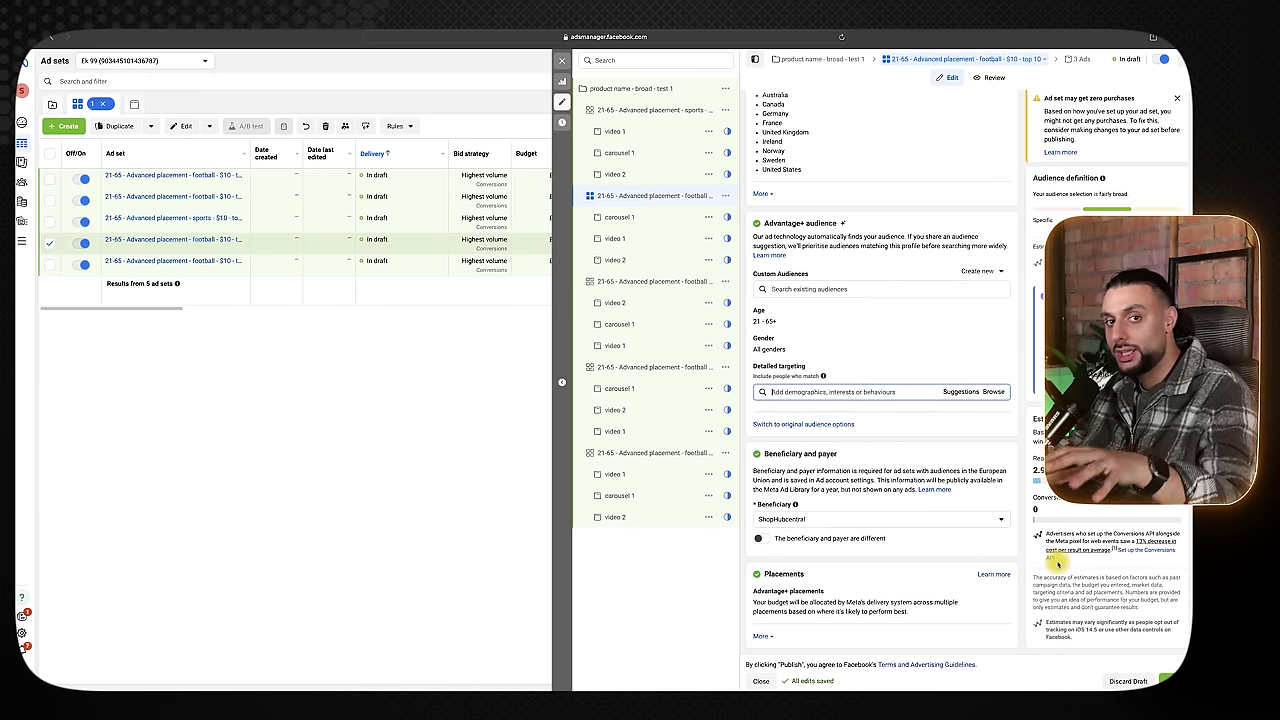
left_click(830, 391)
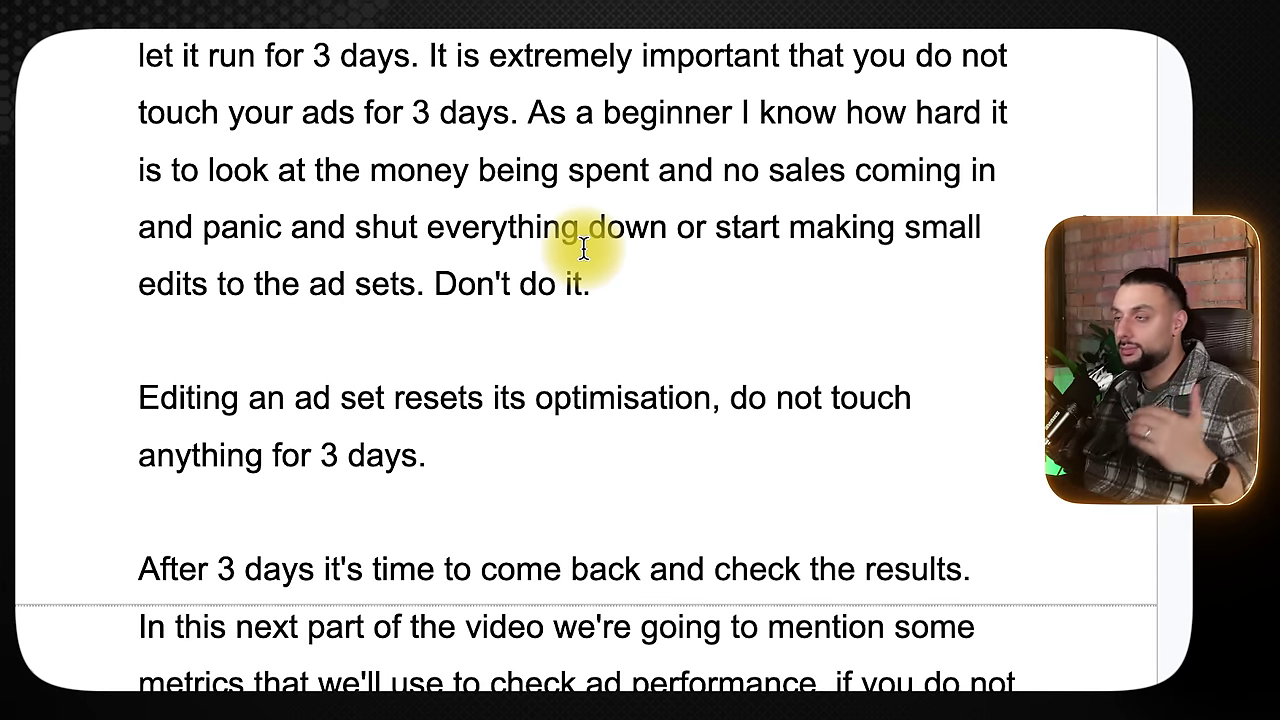
scroll(583, 249, "down", 3)
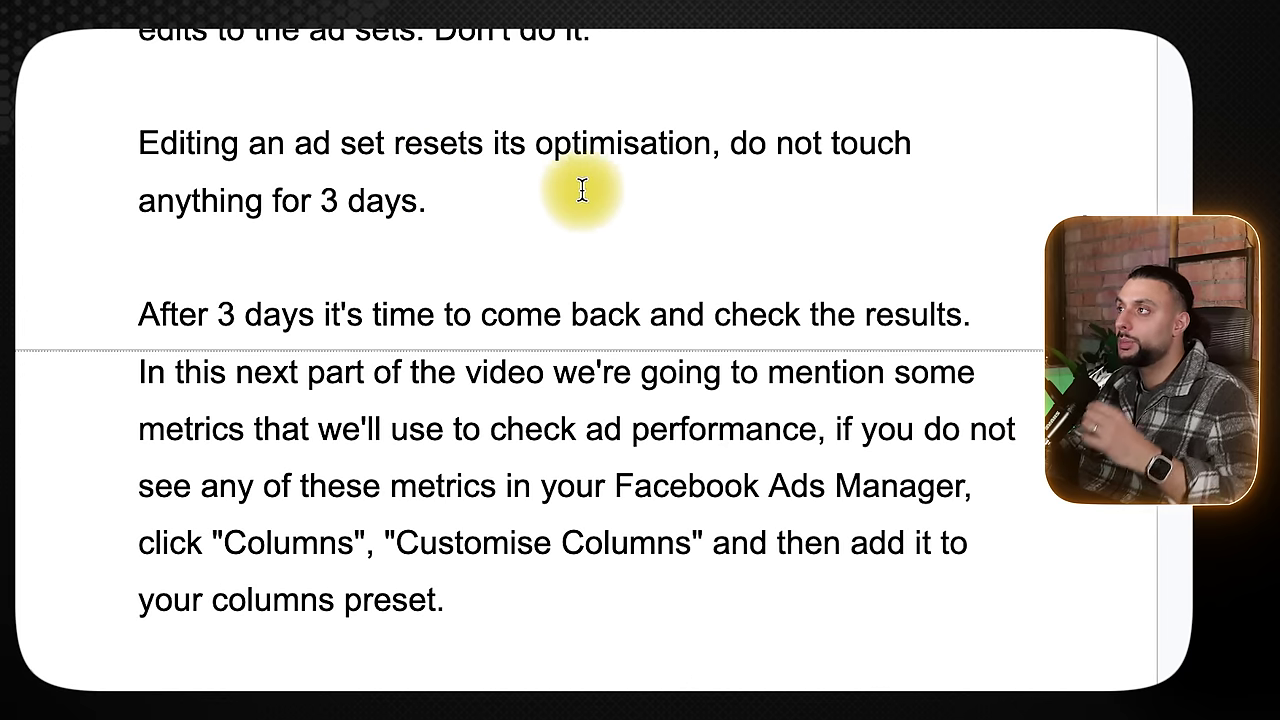